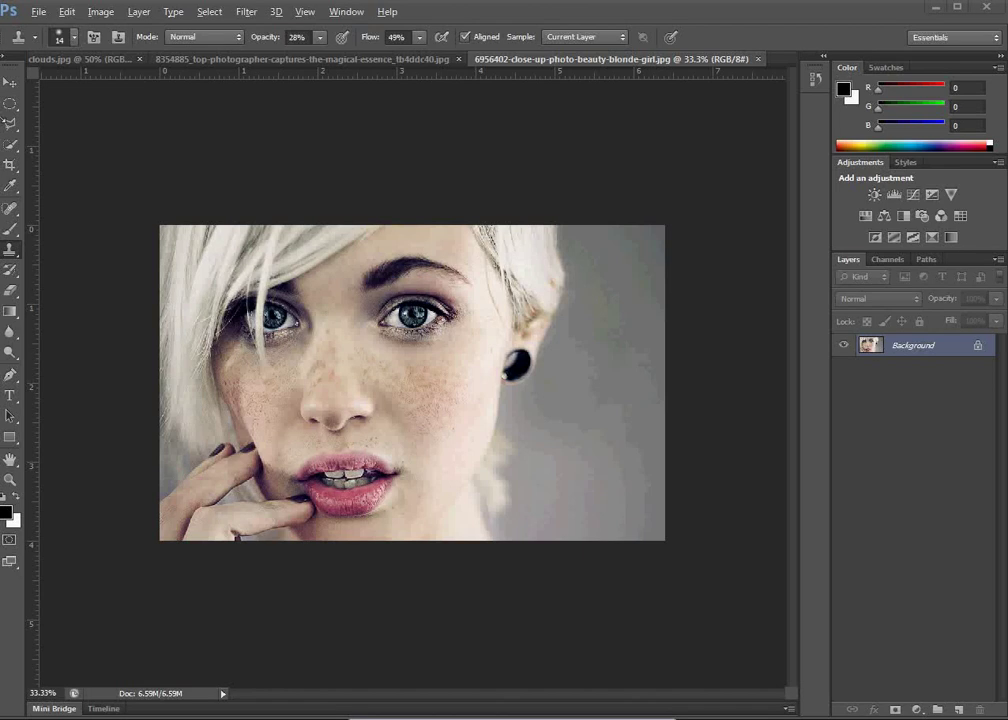
# - Duplicate the locked Background layer into a new Layer 1 with Ctrl+J
pyautogui.click(10, 80)
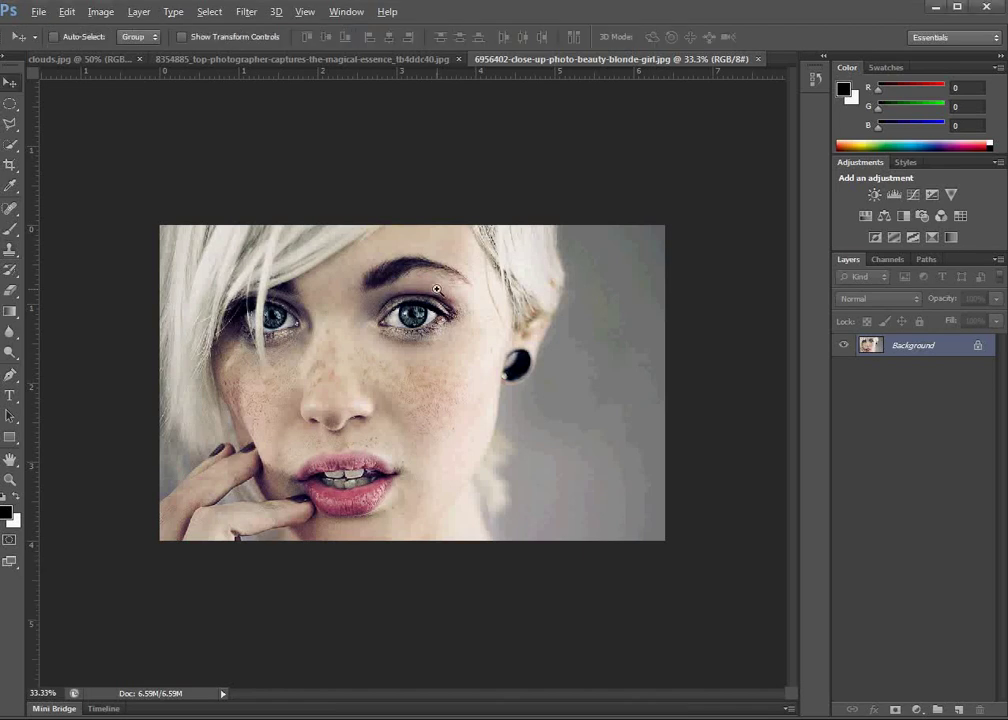
pyautogui.scroll(1, 436, 289)
pyautogui.scroll(-1, 436, 289)
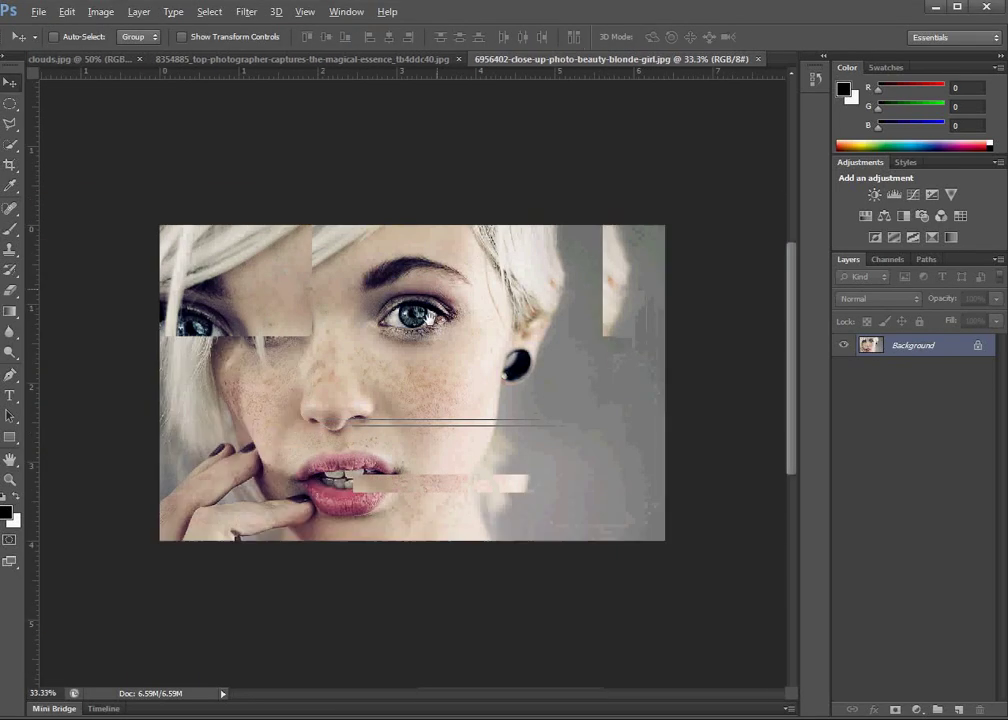
pyautogui.hotkey('ctrl', 'j')
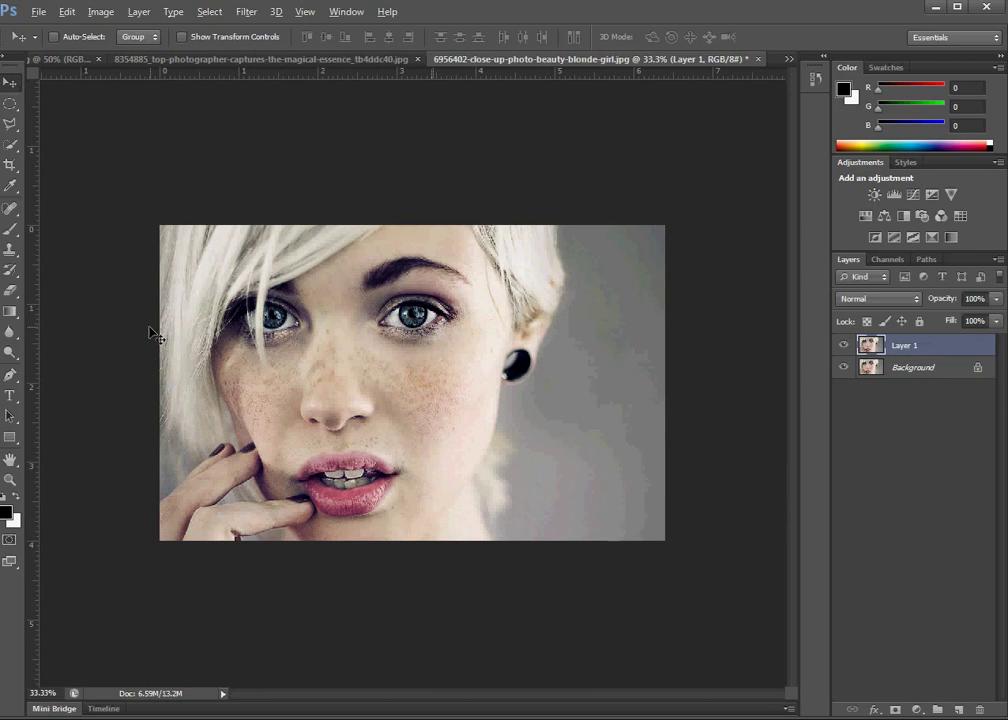
pyautogui.click(10, 249)
# - Set the Clone Stamp to 31% opacity with an 83 px, 0% hardness brush
pyautogui.click(319, 37)
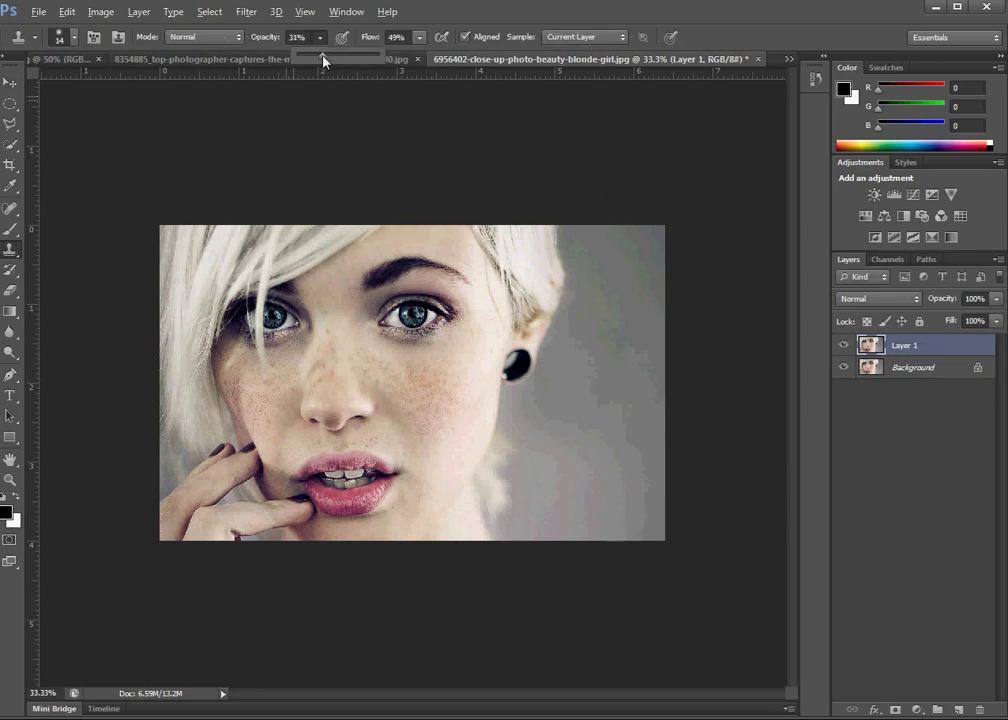
pyautogui.moveTo(323, 62); pyautogui.dragTo(317, 62)
pyautogui.scroll(1, 416, 405)
pyautogui.rightClick(465, 416)
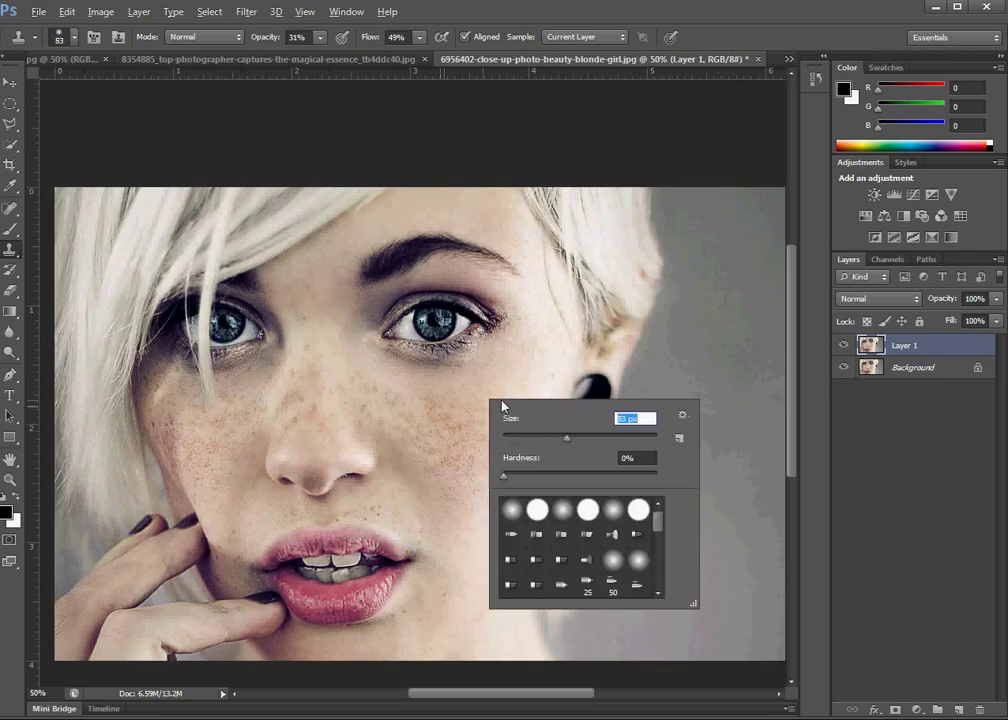
pyautogui.press('Return')
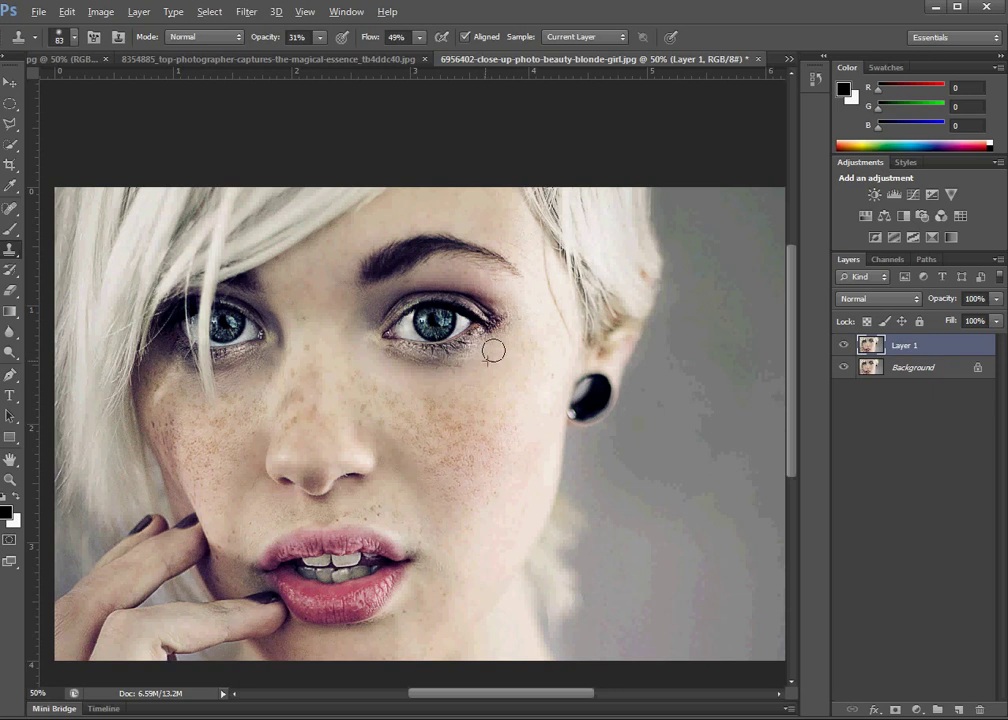
# - Clone clean skin over freckles on the right cheek, chin and beside the upper lip
pyautogui.keyDown('alt'); pyautogui.click(489, 406); pyautogui.keyUp('alt')
pyautogui.moveTo(511, 380); pyautogui.dragTo(544, 377)
pyautogui.moveTo(518, 429); pyautogui.dragTo(457, 515)
pyautogui.moveTo(452, 580); pyautogui.dragTo(498, 492)
pyautogui.keyDown('alt'); pyautogui.click(498, 492); pyautogui.keyUp('alt')
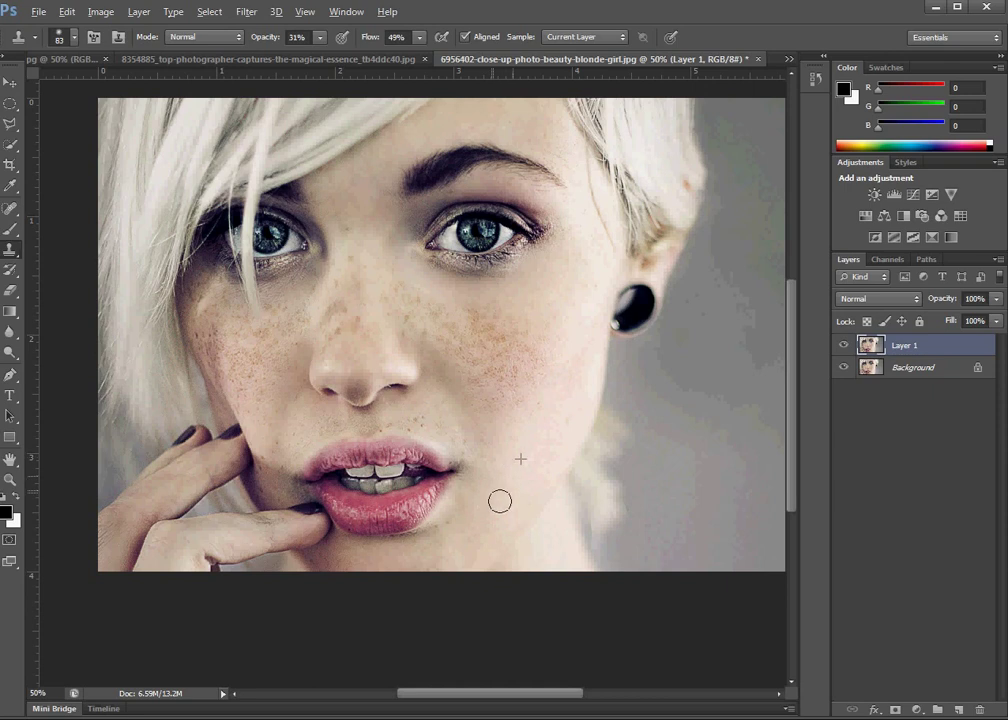
pyautogui.moveTo(500, 500); pyautogui.dragTo(461, 441)
pyautogui.moveTo(420, 418)
pyautogui.mouseDown()
pyautogui.moveTo(513, 409)
pyautogui.moveTo(518, 311)
pyautogui.mouseUp()
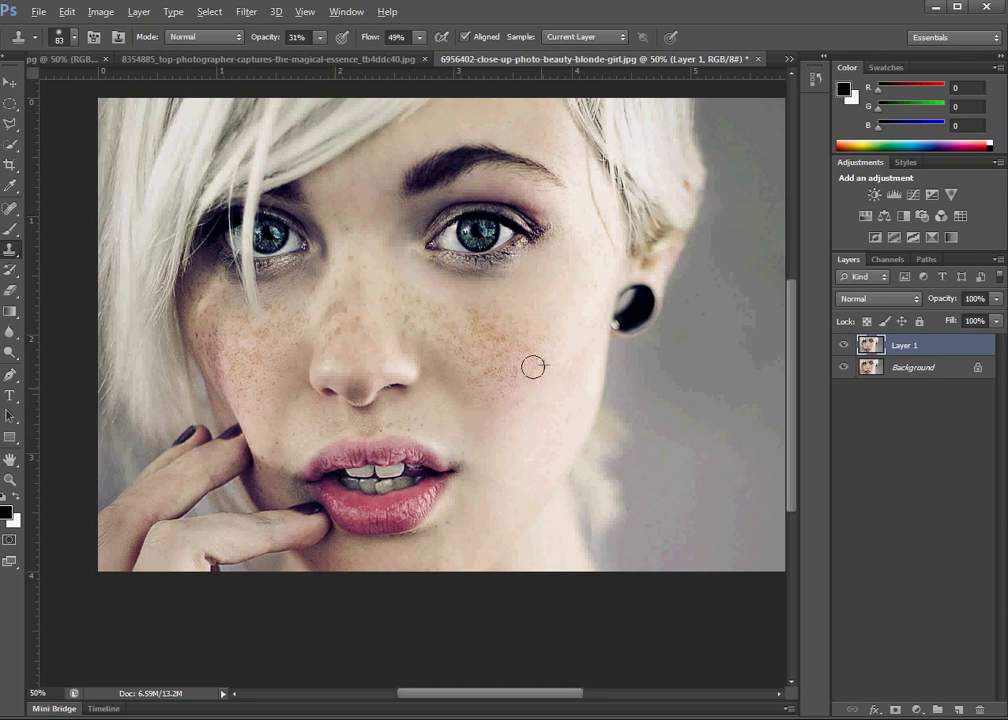
pyautogui.keyDown('alt'); pyautogui.click(518, 311); pyautogui.keyUp('alt')
pyautogui.moveTo(477, 324); pyautogui.dragTo(497, 315)
# - Clone away freckles along the nose bridge and between the brows
pyautogui.keyDown('alt'); pyautogui.click(357, 342); pyautogui.keyUp('alt')
pyautogui.moveTo(362, 320); pyautogui.dragTo(349, 234)
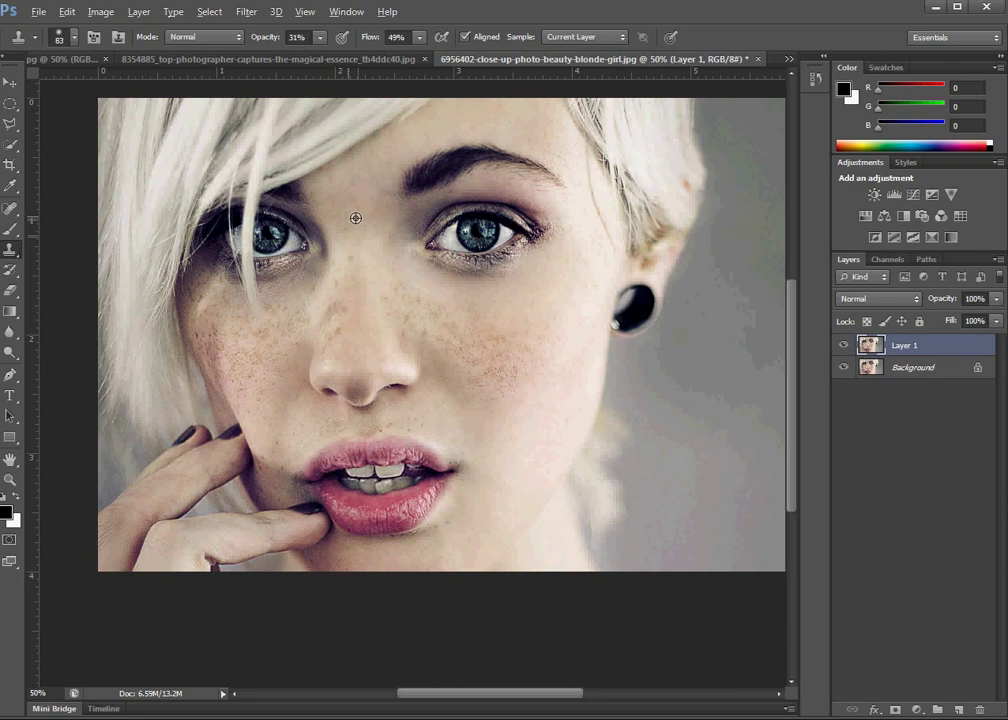
pyautogui.keyDown('alt'); pyautogui.click(355, 217); pyautogui.keyUp('alt')
pyautogui.moveTo(344, 189)
pyautogui.mouseDown()
pyautogui.moveTo(342, 170)
pyautogui.moveTo(381, 181)
pyautogui.mouseUp()
pyautogui.keyDown('alt'); pyautogui.click(340, 186); pyautogui.keyUp('alt')
pyautogui.keyDown('alt'); pyautogui.click(367, 214); pyautogui.keyUp('alt')
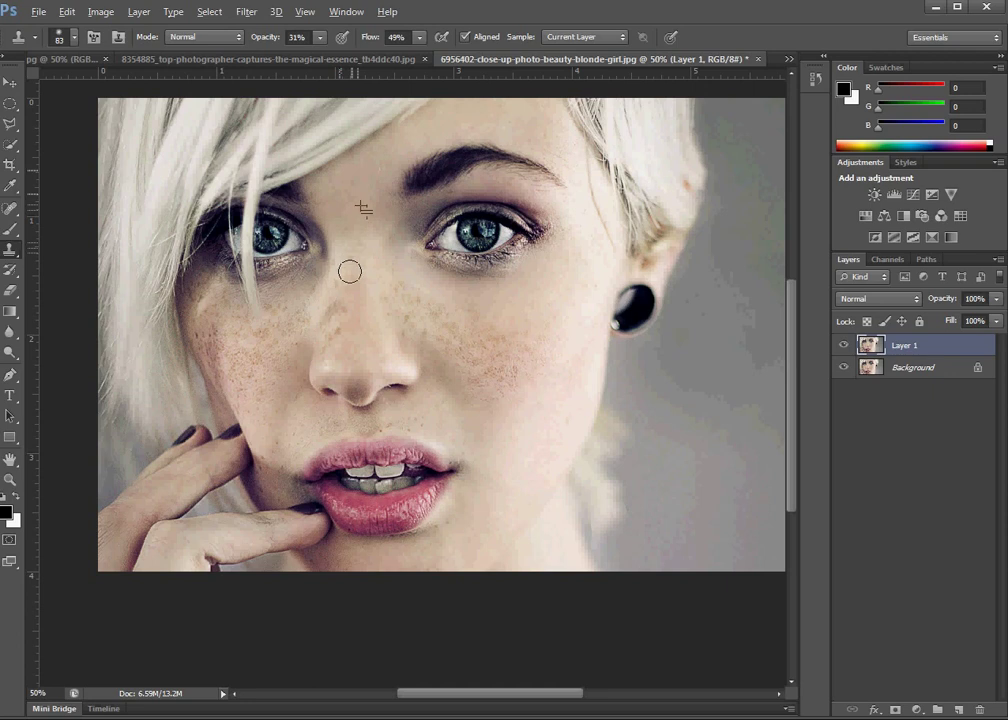
pyautogui.keyDown('alt'); pyautogui.click(350, 349); pyautogui.keyUp('alt')
pyautogui.moveTo(346, 313); pyautogui.dragTo(352, 240)
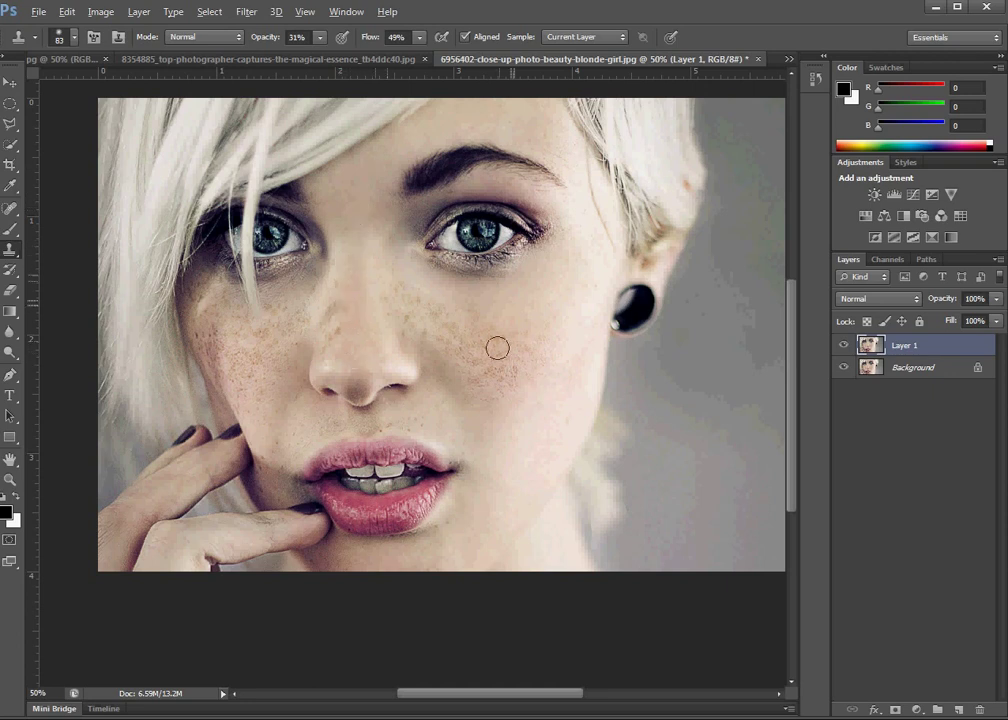
# - Clone over the remaining freckles on the right cheek
pyautogui.moveTo(498, 348)
pyautogui.mouseDown()
pyautogui.moveTo(515, 340)
pyautogui.moveTo(533, 358)
pyautogui.moveTo(500, 368)
pyautogui.moveTo(477, 360)
pyautogui.moveTo(494, 320)
pyautogui.moveTo(443, 322)
pyautogui.moveTo(452, 342)
pyautogui.moveTo(466, 332)
pyautogui.moveTo(459, 376)
pyautogui.moveTo(470, 398)
pyautogui.moveTo(513, 332)
pyautogui.moveTo(497, 333)
pyautogui.moveTo(485, 381)
pyautogui.moveTo(457, 371)
pyautogui.mouseUp()
pyautogui.keyDown('alt'); pyautogui.click(531, 356); pyautogui.keyUp('alt')
pyautogui.keyDown('alt'); pyautogui.click(511, 317); pyautogui.keyUp('alt')
pyautogui.keyDown('alt'); pyautogui.click(493, 398); pyautogui.keyUp('alt')
pyautogui.keyDown('alt'); pyautogui.click(473, 356); pyautogui.keyUp('alt')
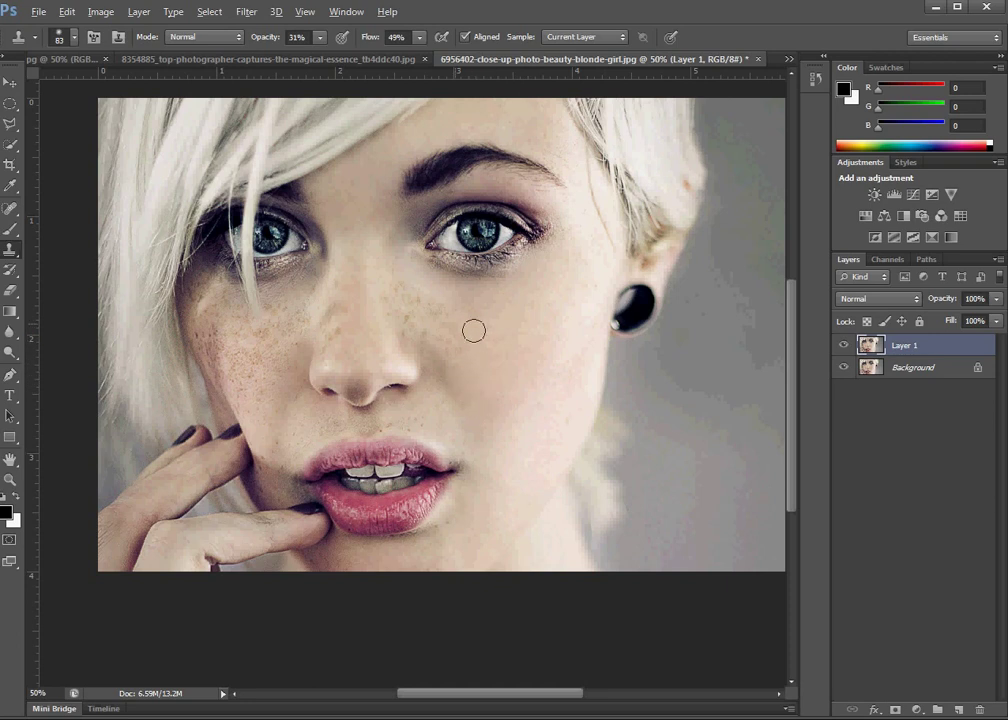
pyautogui.moveTo(452, 352)
pyautogui.mouseDown()
pyautogui.moveTo(392, 281)
pyautogui.moveTo(386, 296)
pyautogui.mouseUp()
pyautogui.keyDown('alt'); pyautogui.click(443, 331); pyautogui.keyUp('alt')
pyautogui.keyDown('alt'); pyautogui.click(441, 320); pyautogui.keyUp('alt')
pyautogui.keyDown('alt'); pyautogui.click(408, 310); pyautogui.keyUp('alt')
pyautogui.moveTo(495, 281); pyautogui.dragTo(494, 317)
# - Enlarge the clone brush to 89 px
pyautogui.rightClick(617, 342)
pyautogui.moveTo(697, 381); pyautogui.dragTo(707, 381)
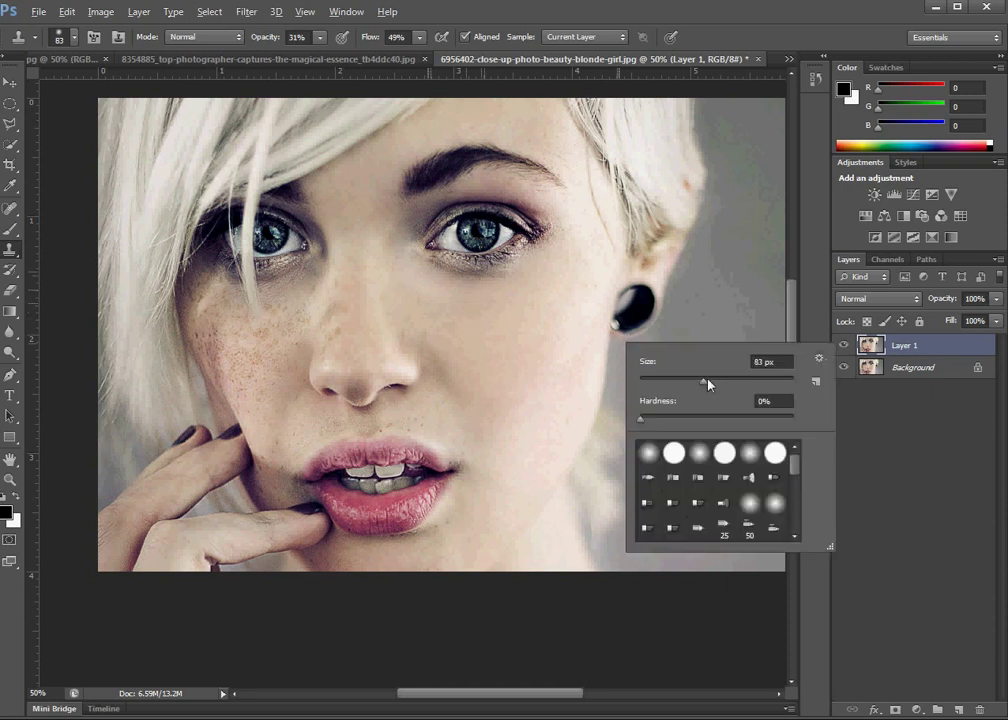
pyautogui.click(548, 360)
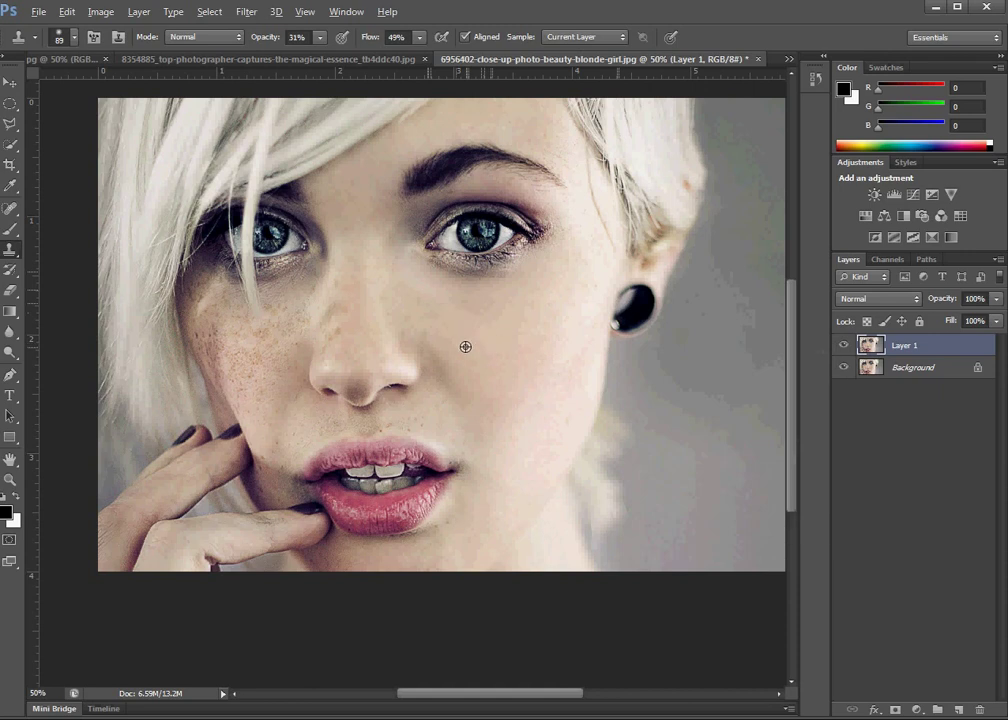
# - Clone clean skin over freckles on the lower and middle left cheek
pyautogui.keyDown('alt'); pyautogui.click(453, 351); pyautogui.keyUp('alt')
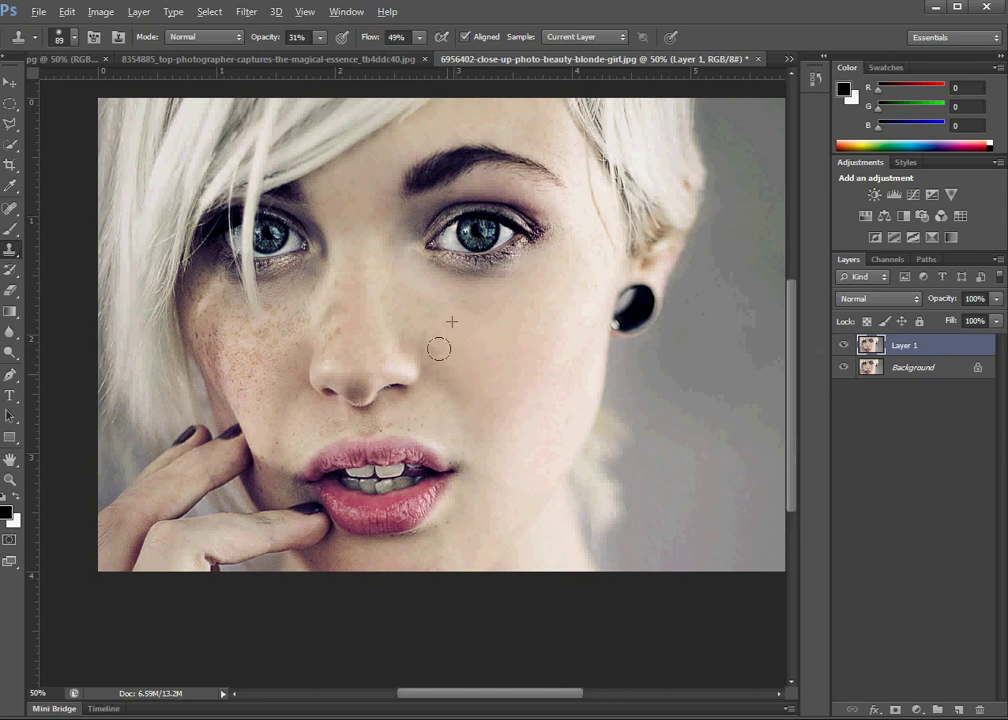
pyautogui.keyDown('alt'); pyautogui.click(432, 419); pyautogui.keyUp('alt')
pyautogui.keyDown('alt'); pyautogui.click(427, 409); pyautogui.keyUp('alt')
pyautogui.keyDown('alt'); pyautogui.click(289, 423); pyautogui.keyUp('alt')
pyautogui.moveTo(276, 450)
pyautogui.mouseDown()
pyautogui.moveTo(274, 430)
pyautogui.moveTo(313, 427)
pyautogui.mouseUp()
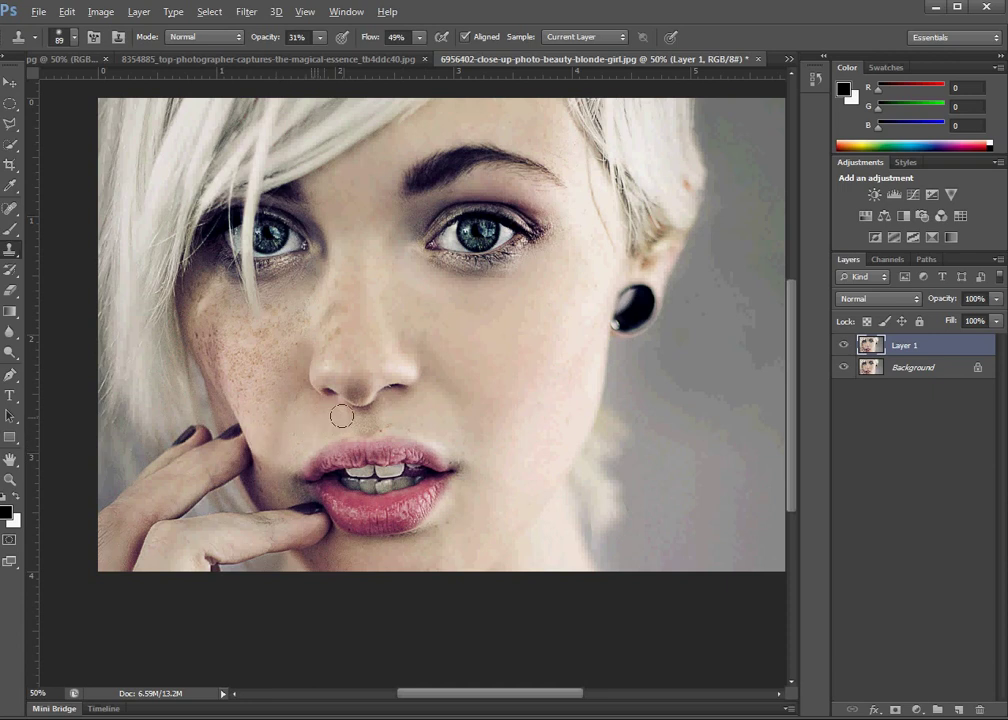
pyautogui.keyDown('alt'); pyautogui.click(280, 412); pyautogui.keyUp('alt')
pyautogui.moveTo(256, 398); pyautogui.dragTo(254, 379)
pyautogui.moveTo(263, 403); pyautogui.dragTo(265, 406)
# - Clone over freckles higher on the left cheek near the cheekbone
pyautogui.moveTo(241, 344); pyautogui.dragTo(256, 355)
pyautogui.keyDown('alt'); pyautogui.click(277, 364); pyautogui.keyUp('alt')
pyautogui.moveTo(264, 328); pyautogui.dragTo(225, 349)
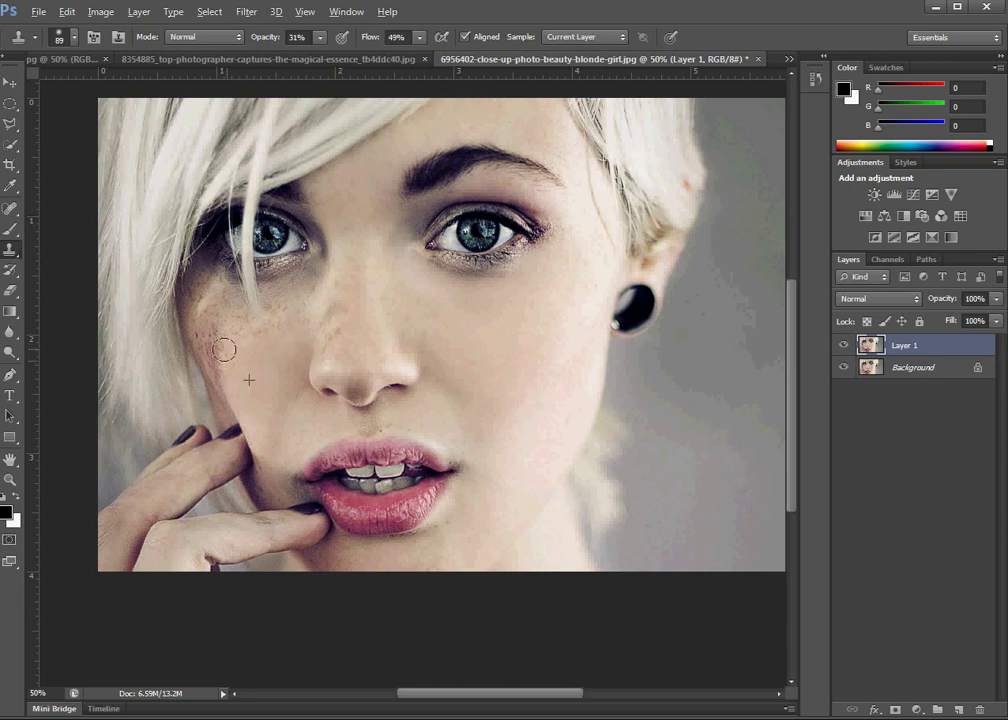
pyautogui.keyDown('alt'); pyautogui.click(246, 370); pyautogui.keyUp('alt')
pyautogui.moveTo(185, 285)
pyautogui.mouseDown()
pyautogui.moveTo(225, 362)
pyautogui.moveTo(224, 348)
pyautogui.mouseUp()
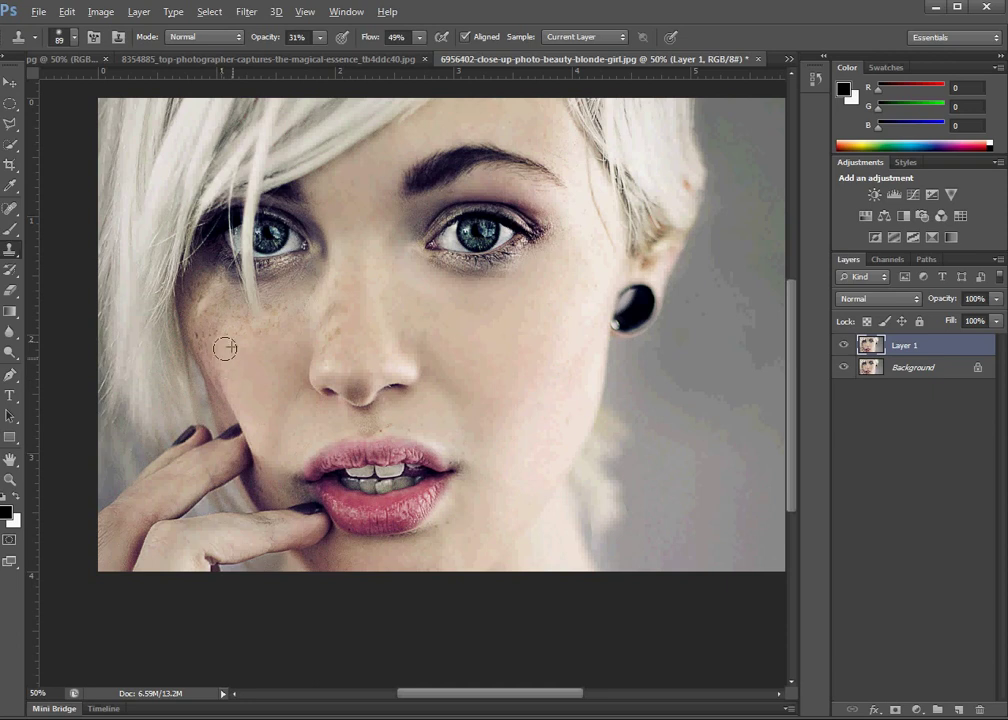
pyautogui.keyDown('alt'); pyautogui.click(238, 373); pyautogui.keyUp('alt')
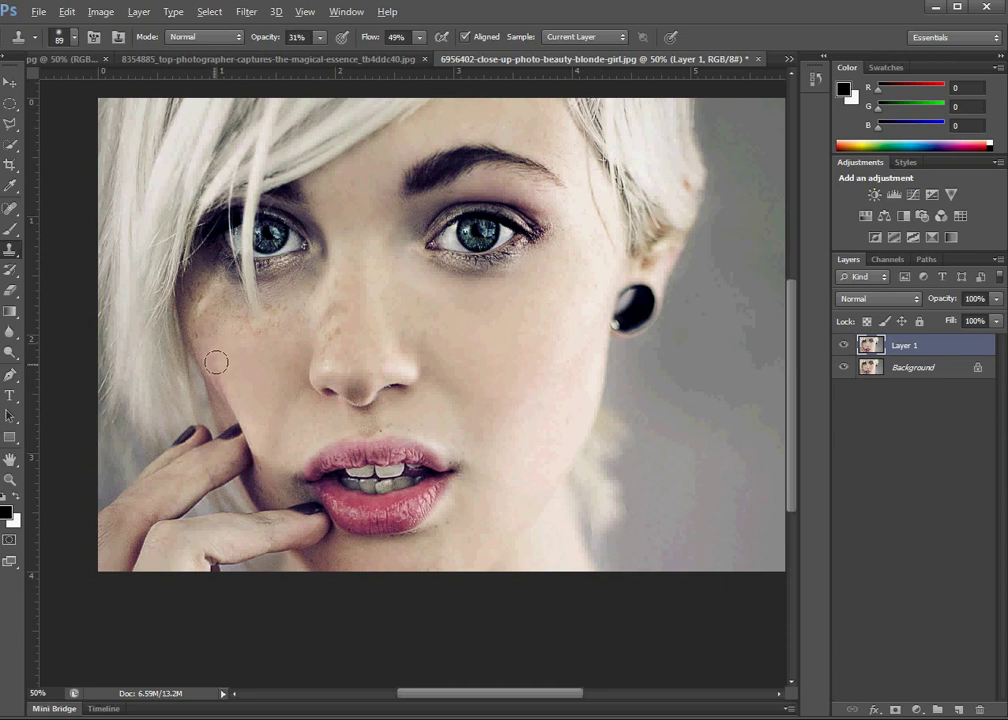
pyautogui.keyDown('alt'); pyautogui.click(253, 375); pyautogui.keyUp('alt')
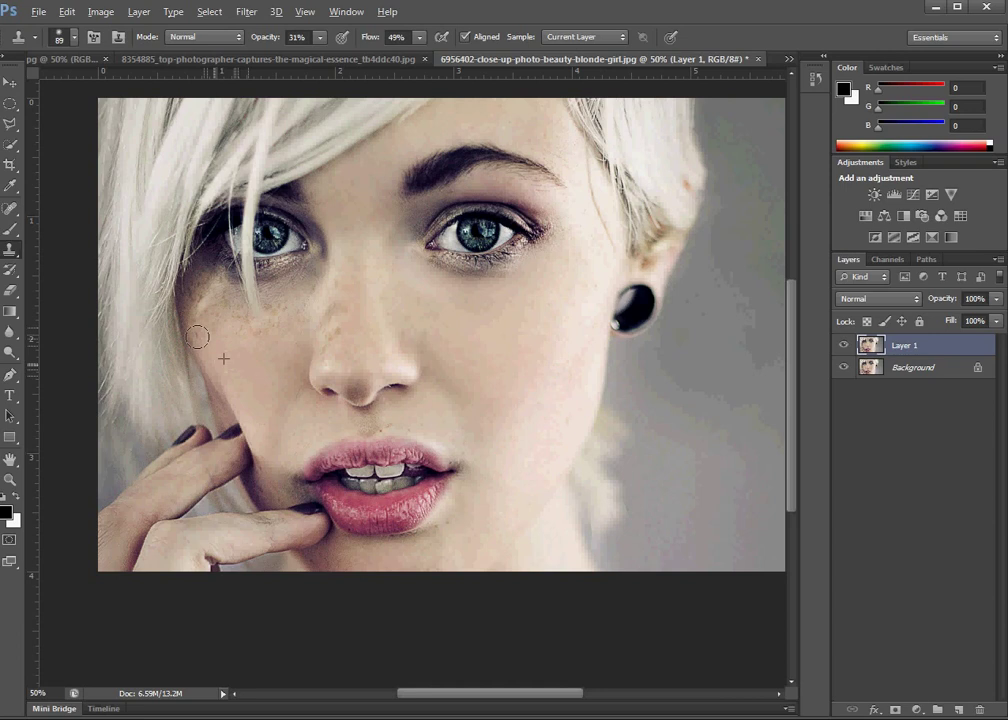
pyautogui.moveTo(205, 337)
pyautogui.mouseDown()
pyautogui.moveTo(237, 308)
pyautogui.moveTo(194, 321)
pyautogui.moveTo(203, 281)
pyautogui.mouseUp()
# - Clone away freckles below the left eye and across the nose bridge
pyautogui.keyDown('alt'); pyautogui.click(239, 339); pyautogui.keyUp('alt')
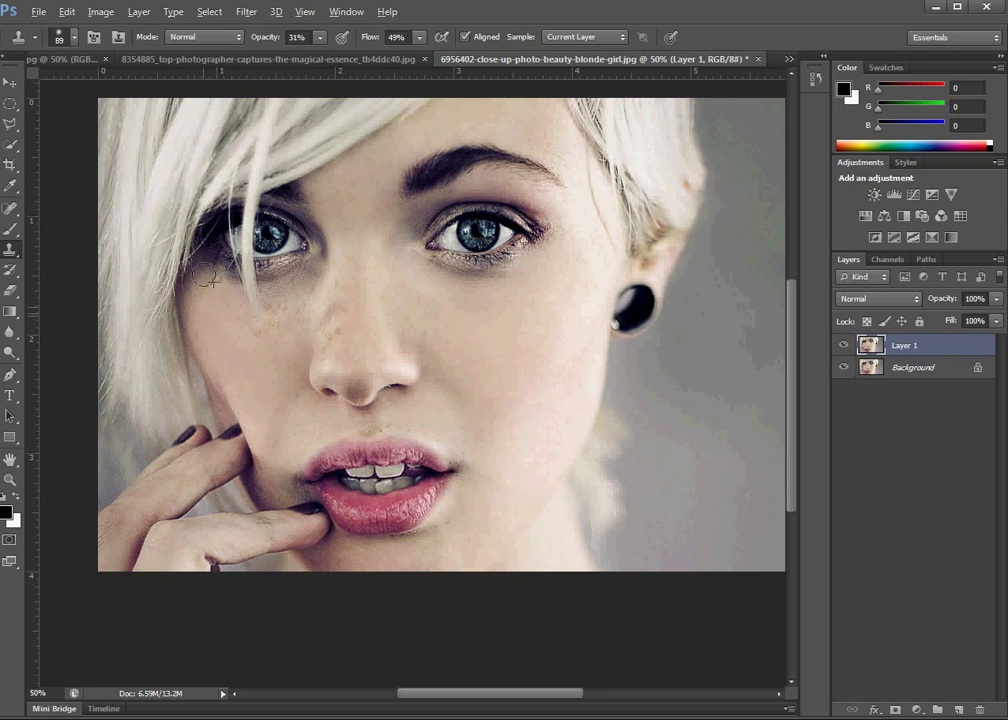
pyautogui.keyDown('alt'); pyautogui.click(192, 308); pyautogui.keyUp('alt')
pyautogui.moveTo(231, 294)
pyautogui.mouseDown()
pyautogui.moveTo(266, 344)
pyautogui.moveTo(317, 328)
pyautogui.mouseUp()
pyautogui.keyDown('alt'); pyautogui.click(344, 340); pyautogui.keyUp('alt')
pyautogui.moveTo(355, 297)
pyautogui.mouseDown()
pyautogui.moveTo(332, 332)
pyautogui.moveTo(310, 313)
pyautogui.moveTo(253, 347)
pyautogui.moveTo(277, 296)
pyautogui.mouseUp()
# - Smooth the remaining freckles under the left eye and toward the nose bridge
pyautogui.keyDown('alt'); pyautogui.click(270, 337); pyautogui.keyUp('alt')
pyautogui.keyDown('alt'); pyautogui.click(302, 297); pyautogui.keyUp('alt')
pyautogui.moveTo(300, 290)
pyautogui.mouseDown()
pyautogui.moveTo(273, 286)
pyautogui.moveTo(280, 298)
pyautogui.moveTo(316, 273)
pyautogui.moveTo(297, 279)
pyautogui.mouseUp()
pyautogui.keyDown('alt'); pyautogui.click(309, 350); pyautogui.keyUp('alt')
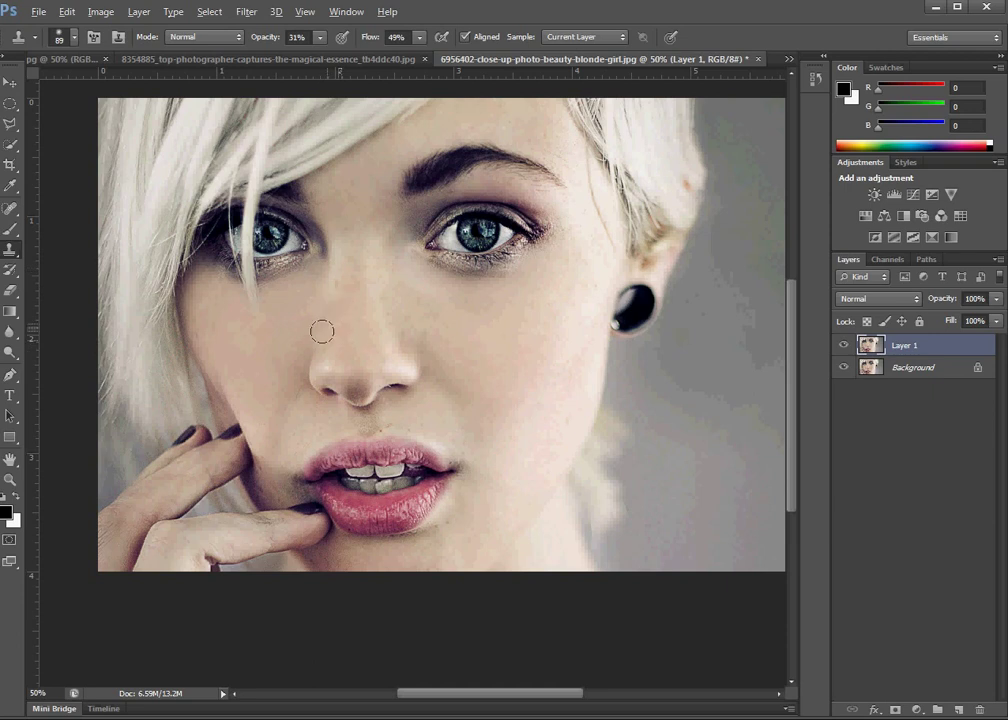
pyautogui.moveTo(313, 317); pyautogui.dragTo(320, 311)
pyautogui.moveTo(402, 337); pyautogui.dragTo(389, 263)
pyautogui.keyDown('alt'); pyautogui.click(349, 302); pyautogui.keyUp('alt')
pyautogui.moveTo(349, 218); pyautogui.dragTo(329, 276)
# - Zoom in and dab clean skin over spots on the nose and nostril
pyautogui.hotkey('ctrl', '+')
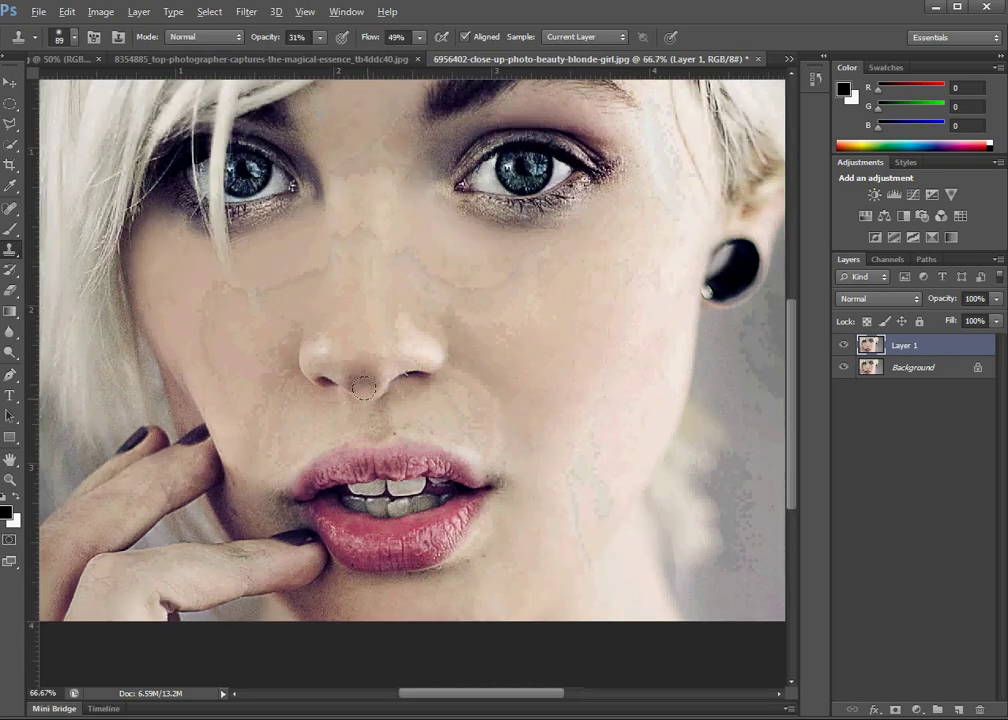
pyautogui.rightClick(400, 368)
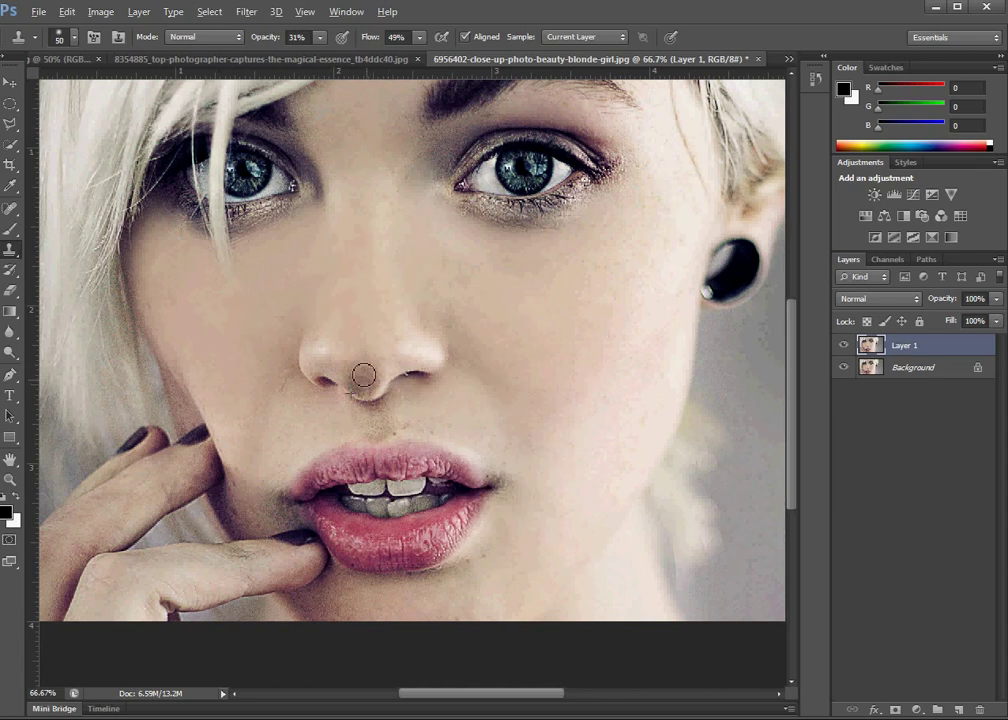
pyautogui.click(368, 381)
pyautogui.click(368, 380)
pyautogui.click(368, 380)
pyautogui.click(358, 351)
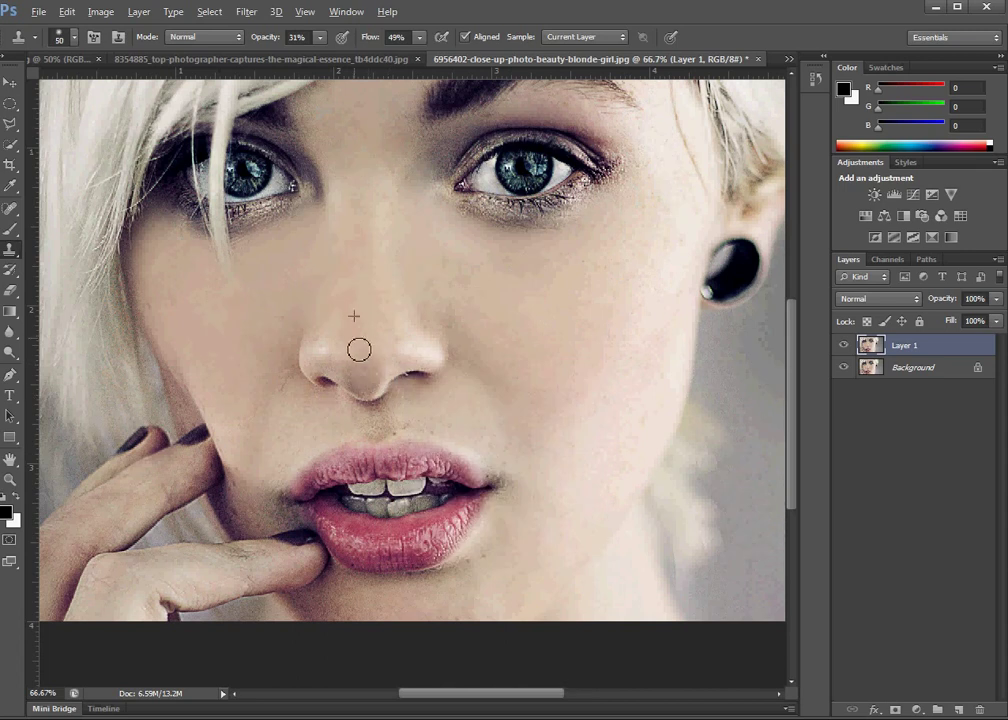
pyautogui.click(362, 383)
pyautogui.click(342, 364)
pyautogui.keyDown('alt'); pyautogui.click(332, 361); pyautogui.keyUp('alt')
# - Enlarge the brush to 71 px and smooth spots beside the nose and above the lip
pyautogui.rightClick(510, 310)
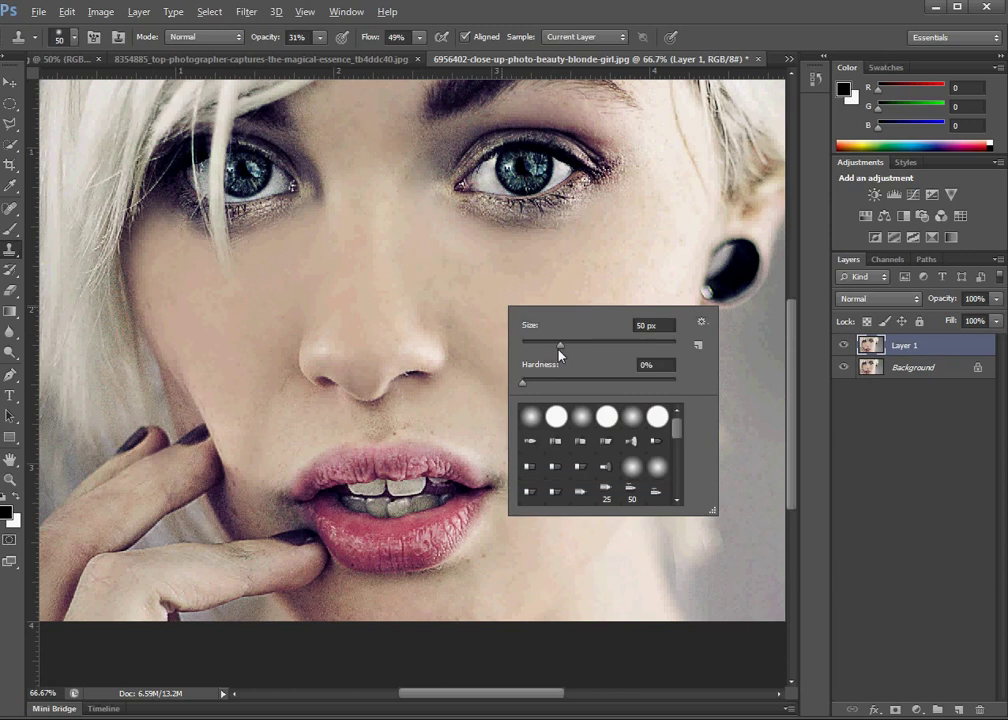
pyautogui.moveTo(560, 344); pyautogui.dragTo(575, 344)
pyautogui.press('Return')
pyautogui.click(441, 315)
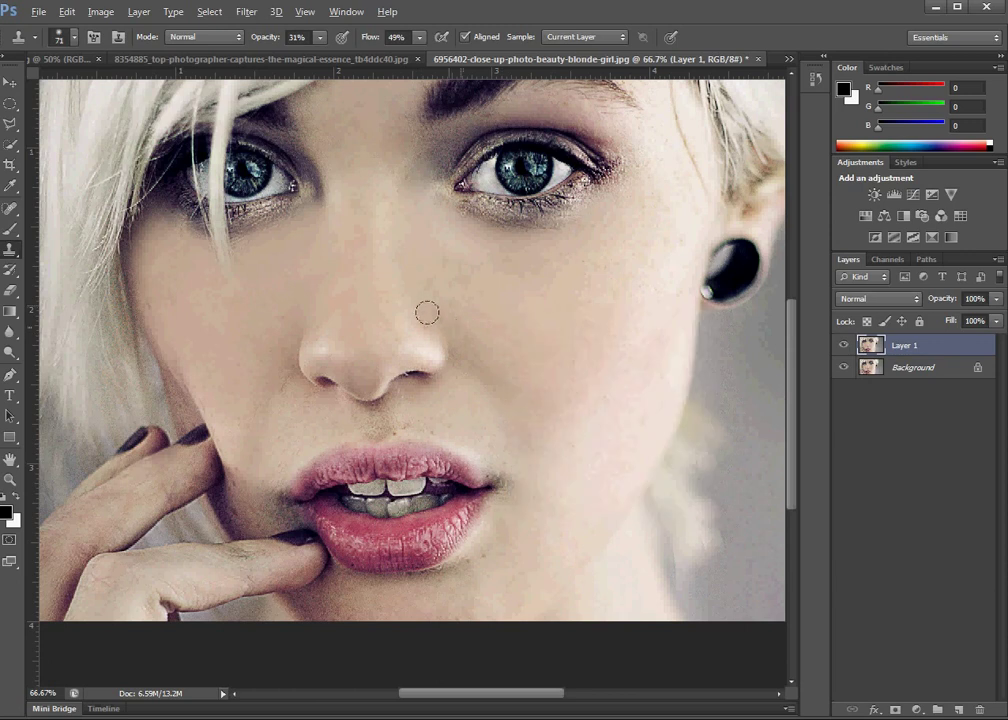
pyautogui.moveTo(421, 417); pyautogui.dragTo(396, 415)
pyautogui.moveTo(368, 419); pyautogui.dragTo(373, 428)
# - Clone clean skin over the cheek freckles with an 85 px brush, then reduce it to 52 px
pyautogui.rightClick(345, 438)
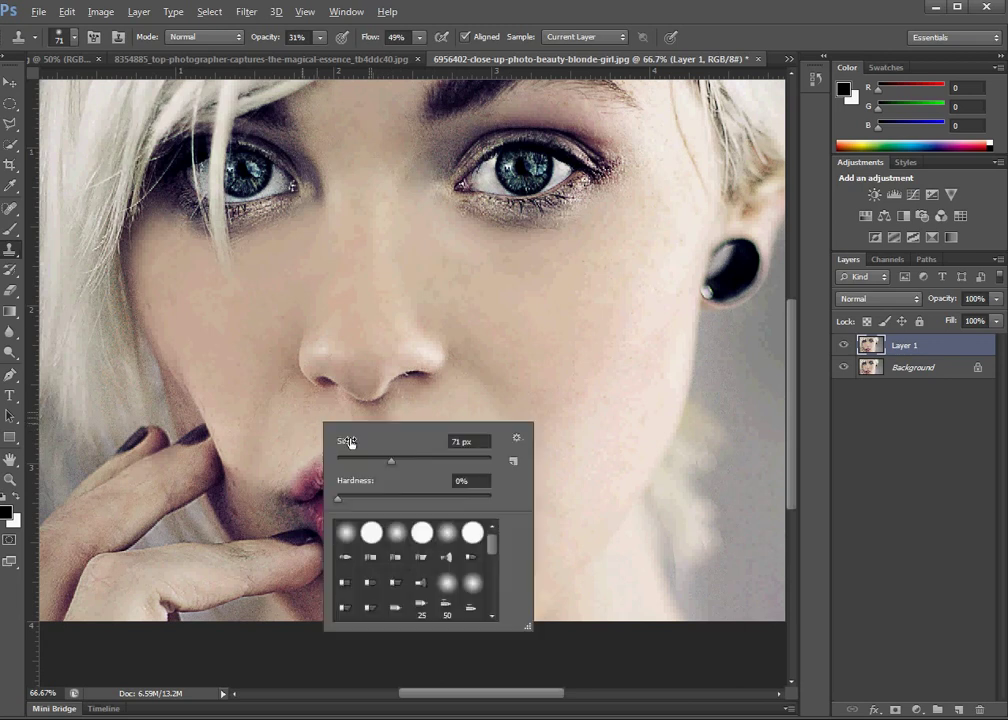
pyautogui.moveTo(402, 462); pyautogui.dragTo(410, 462)
pyautogui.press('Return')
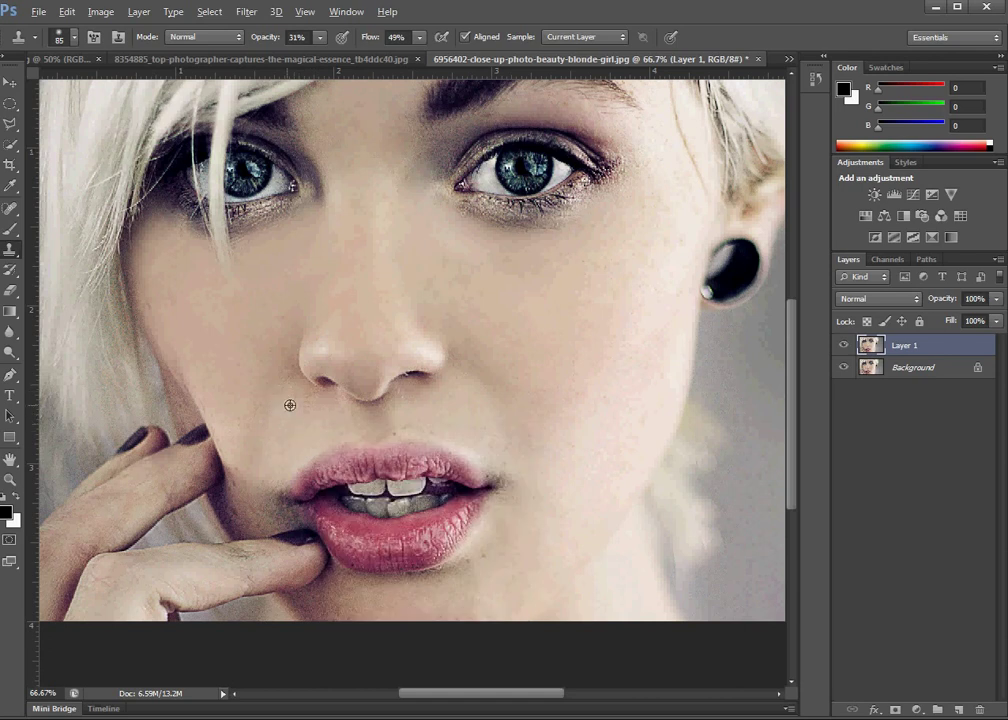
pyautogui.moveTo(235, 403); pyautogui.dragTo(199, 377)
pyautogui.keyDown('alt'); pyautogui.click(244, 458); pyautogui.keyUp('alt')
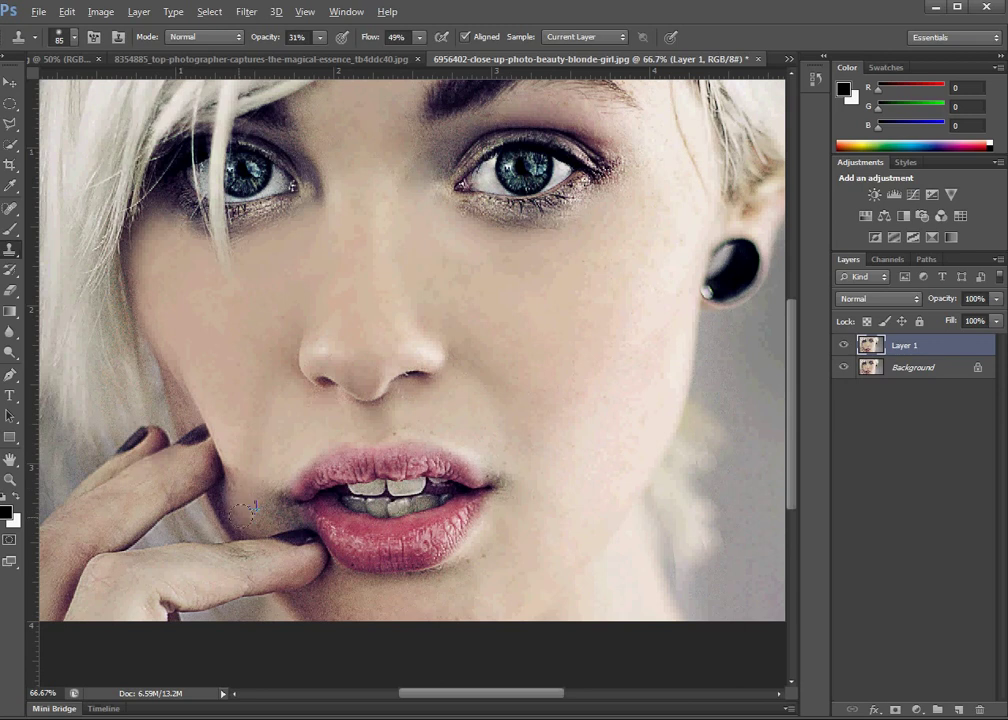
pyautogui.rightClick(286, 502)
pyautogui.moveTo(343, 549); pyautogui.dragTo(320, 546)
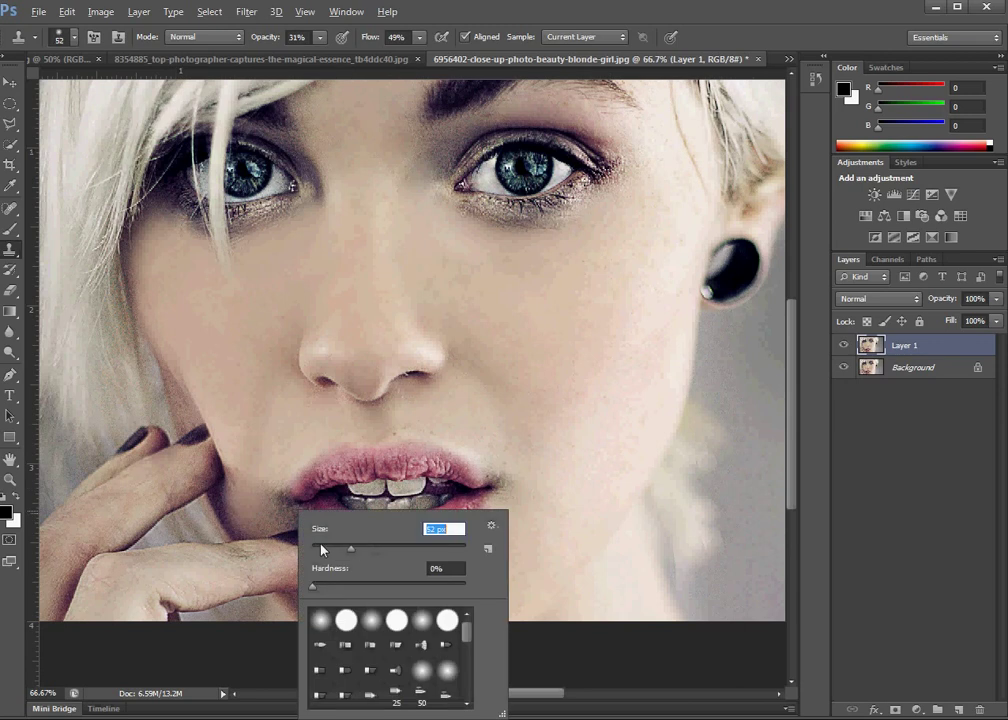
pyautogui.press('Return')
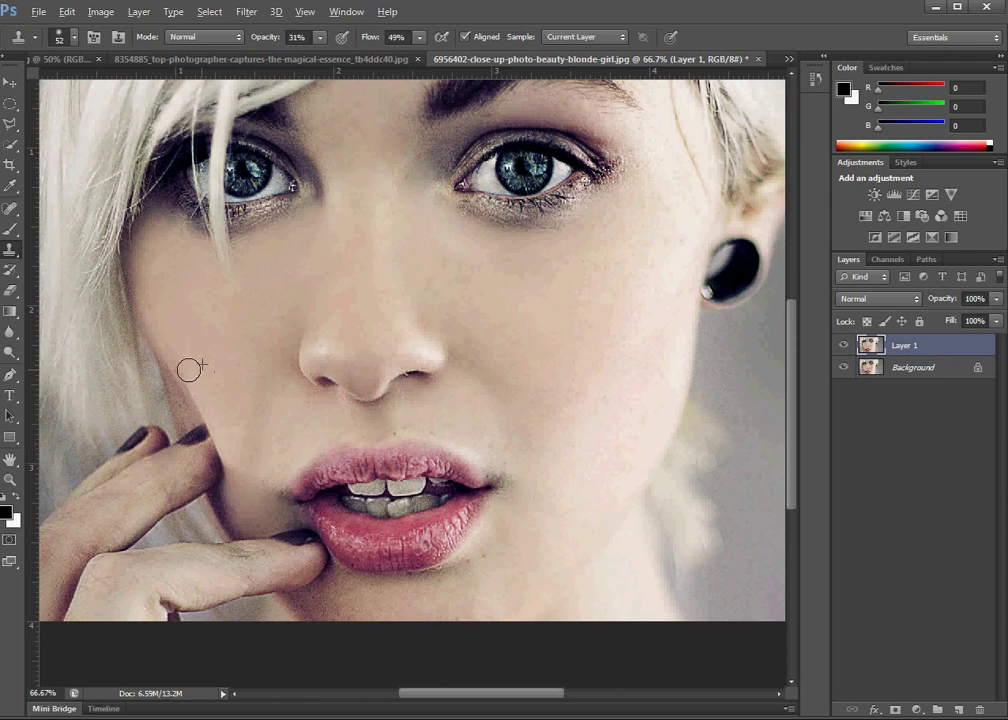
pyautogui.keyDown('alt'); pyautogui.click(389, 432); pyautogui.keyUp('alt')
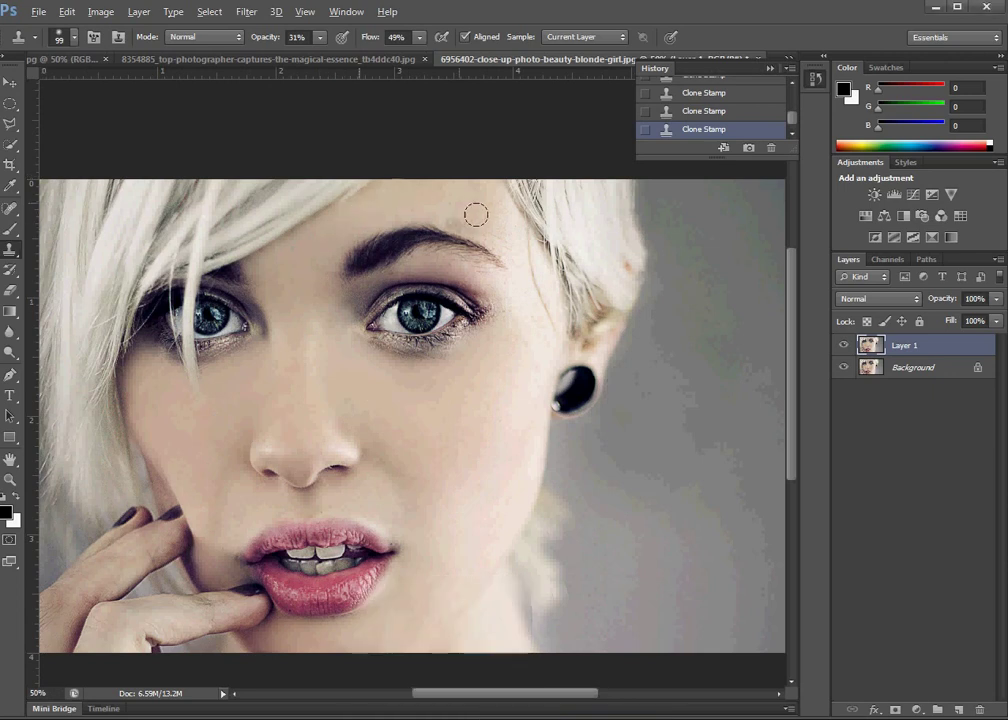
# - Compare the retouch with undo and redo, then clone smooth skin beside the right eye's outer corner
pyautogui.hotkey('ctrl', 'alt', 'z')
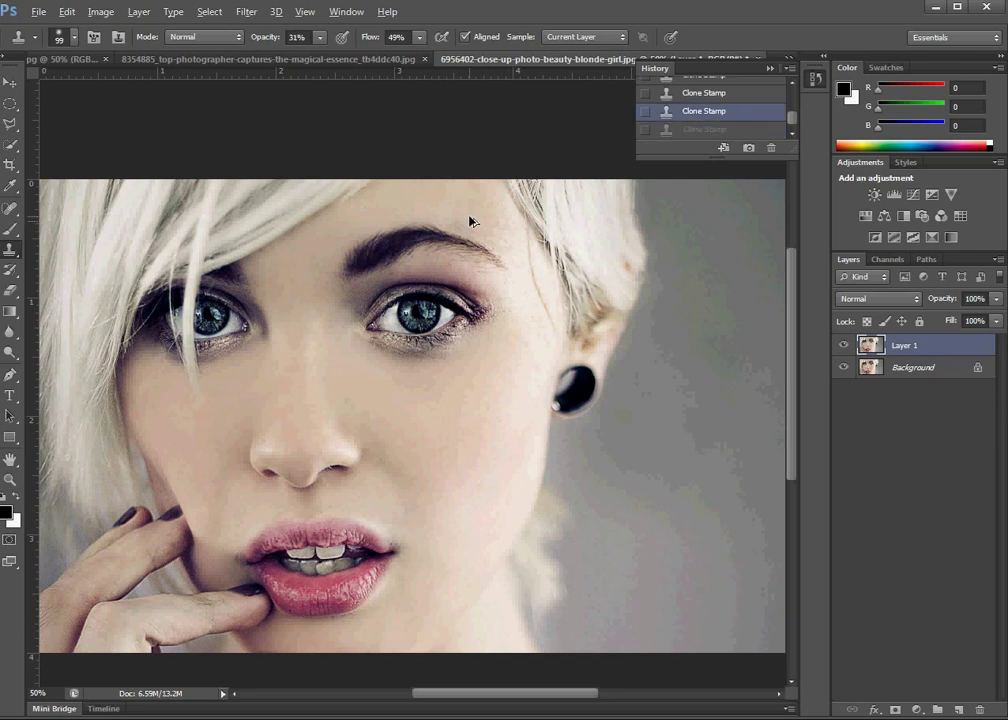
pyautogui.hotkey('ctrl', 'alt', 'z')
pyautogui.hotkey('ctrl', 'shift', 'z')
pyautogui.hotkey('ctrl', 'shift', 'z')
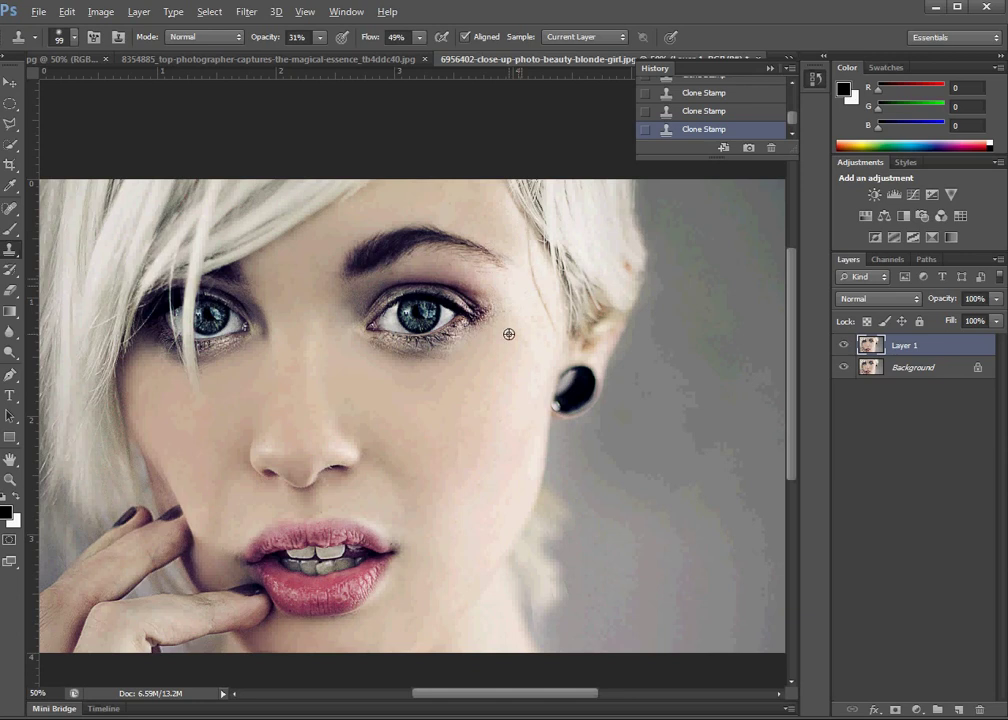
pyautogui.keyDown('alt'); pyautogui.click(494, 340); pyautogui.keyUp('alt')
pyautogui.moveTo(518, 325); pyautogui.dragTo(507, 300)
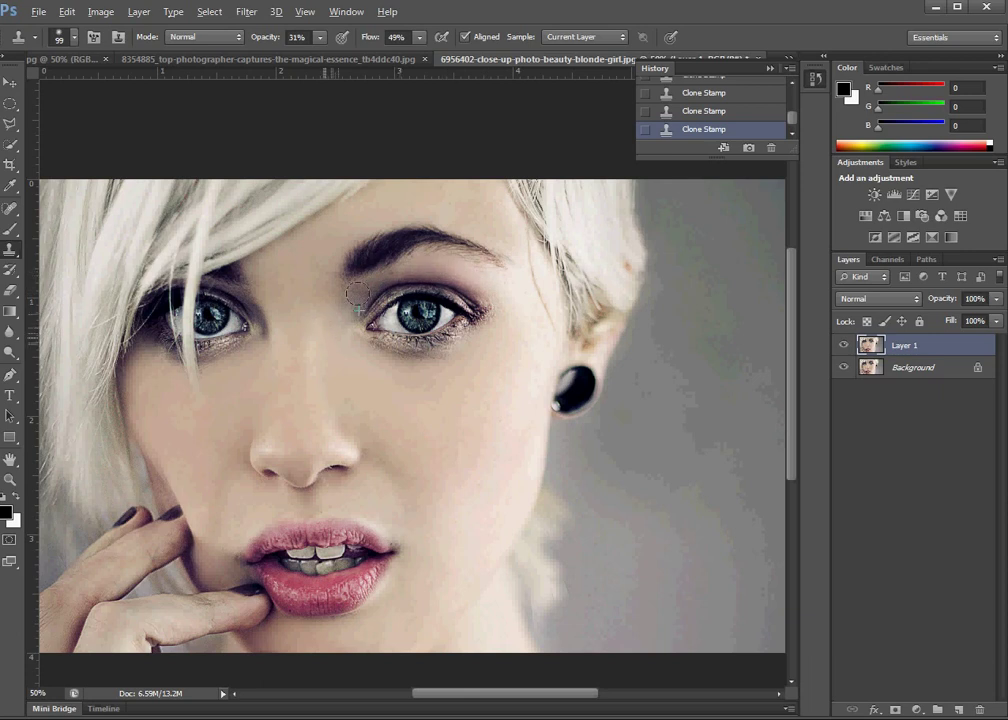
# - Zoom in and clone even skin over the freckles below the left eye
pyautogui.keyDown('alt'); pyautogui.click(275, 324); pyautogui.keyUp('alt')
pyautogui.click(290, 380)
pyautogui.click(308, 353)
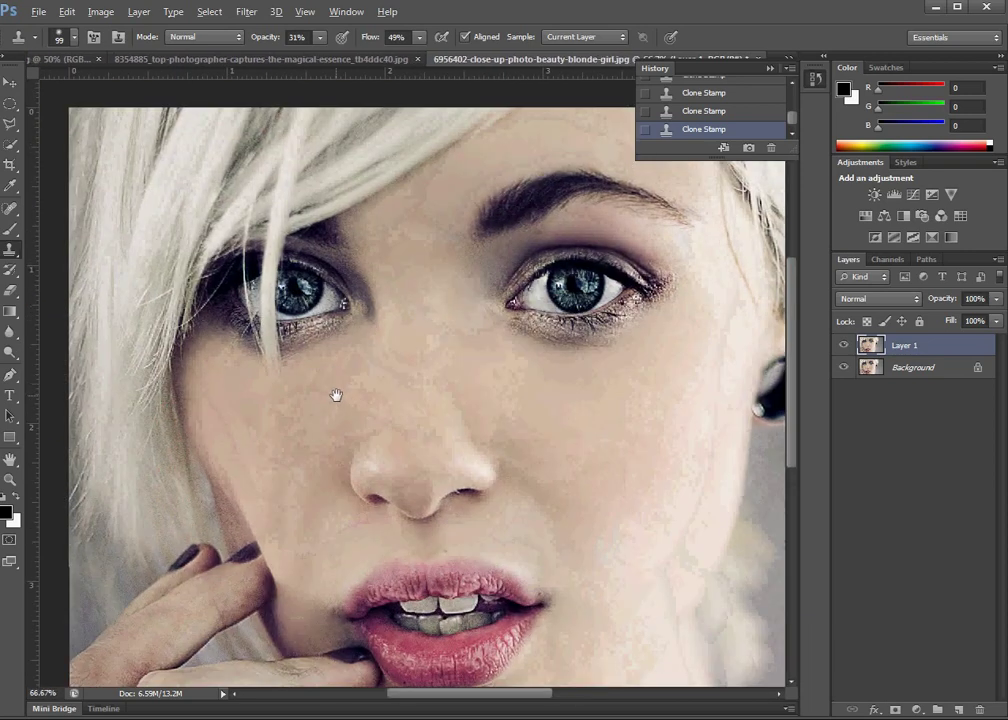
pyautogui.moveTo(337, 325); pyautogui.dragTo(345, 323)
pyautogui.moveTo(279, 366); pyautogui.dragTo(257, 380)
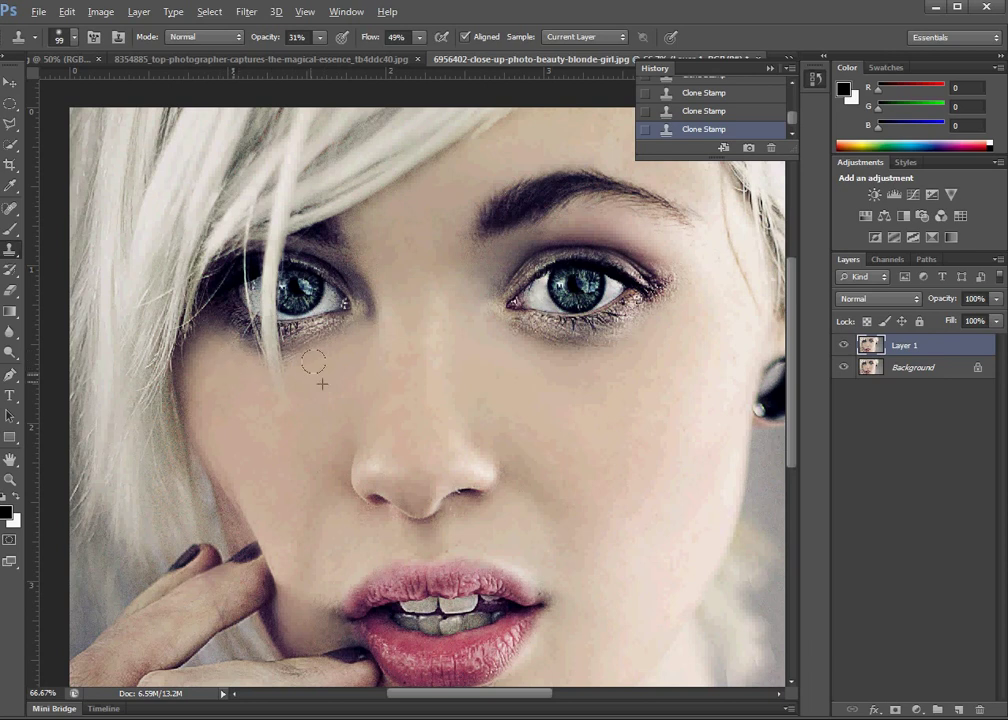
# - Zoom in and out to check the retouch, ending zoomed on the finger
pyautogui.keyDown('alt'); pyautogui.click(307, 384); pyautogui.keyUp('alt')
pyautogui.keyDown('alt'); pyautogui.click(425, 423); pyautogui.keyUp('alt')
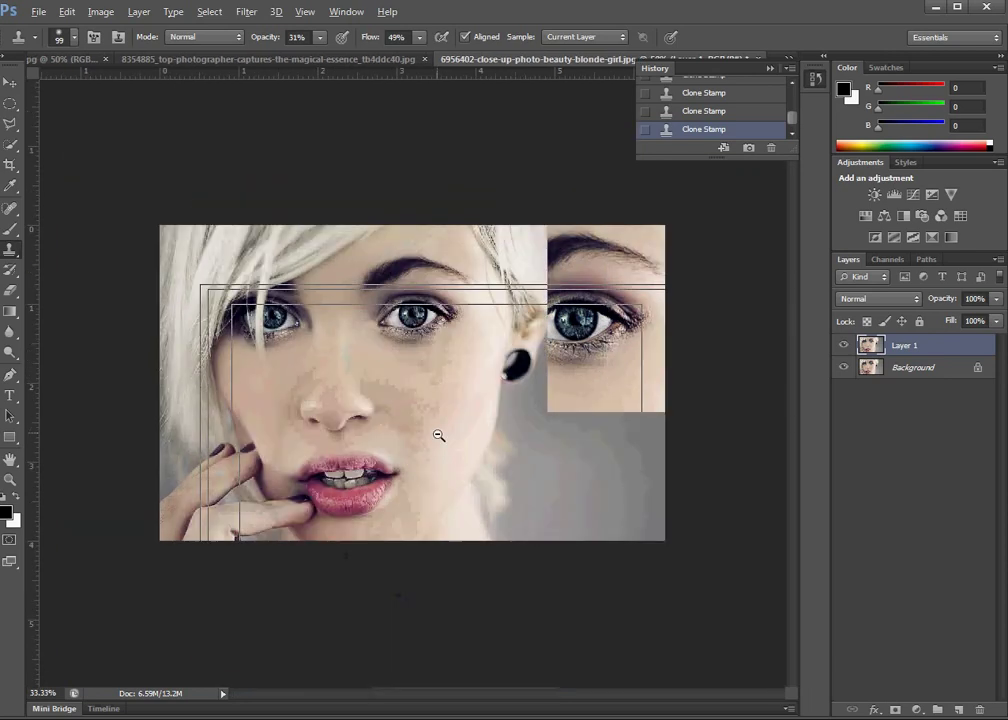
pyautogui.click(434, 422)
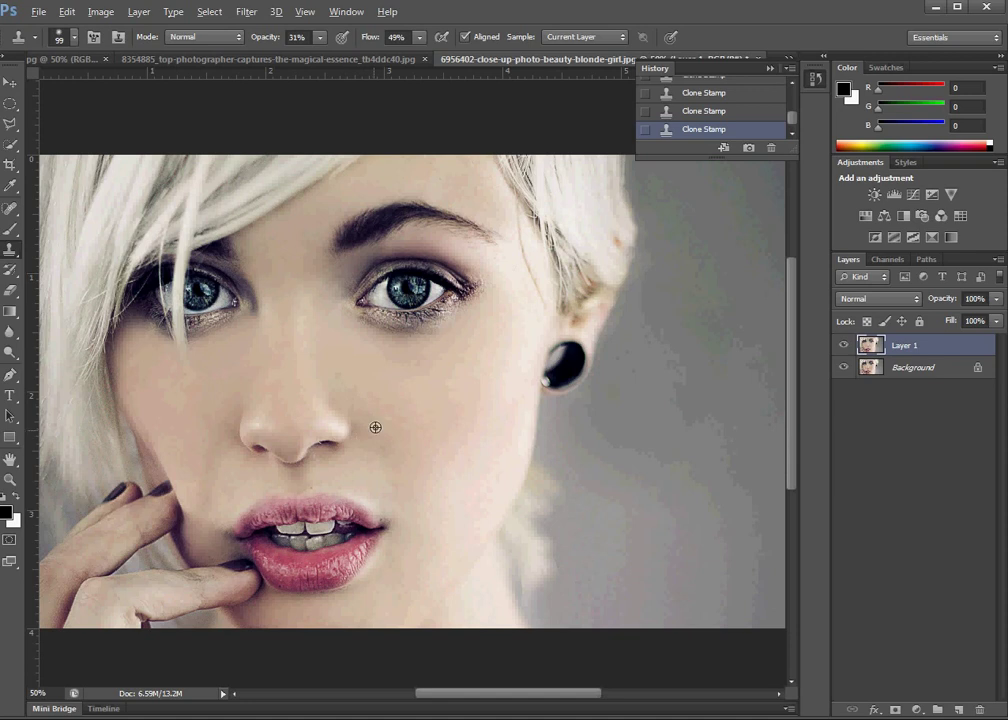
pyautogui.keyDown('alt'); pyautogui.click(407, 430); pyautogui.keyUp('alt')
pyautogui.keyDown('alt'); pyautogui.click(441, 423); pyautogui.keyUp('alt')
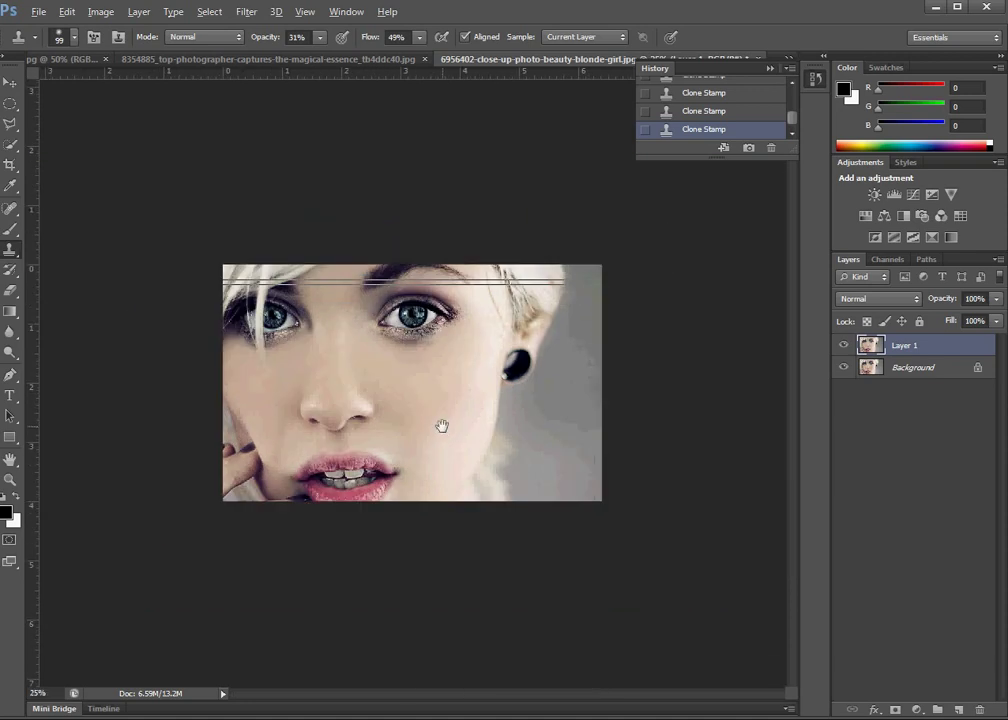
pyautogui.keyDown('ctrl'); pyautogui.click(441, 429); pyautogui.keyUp('ctrl')
pyautogui.keyDown('ctrl'); pyautogui.click(441, 434); pyautogui.keyUp('ctrl')
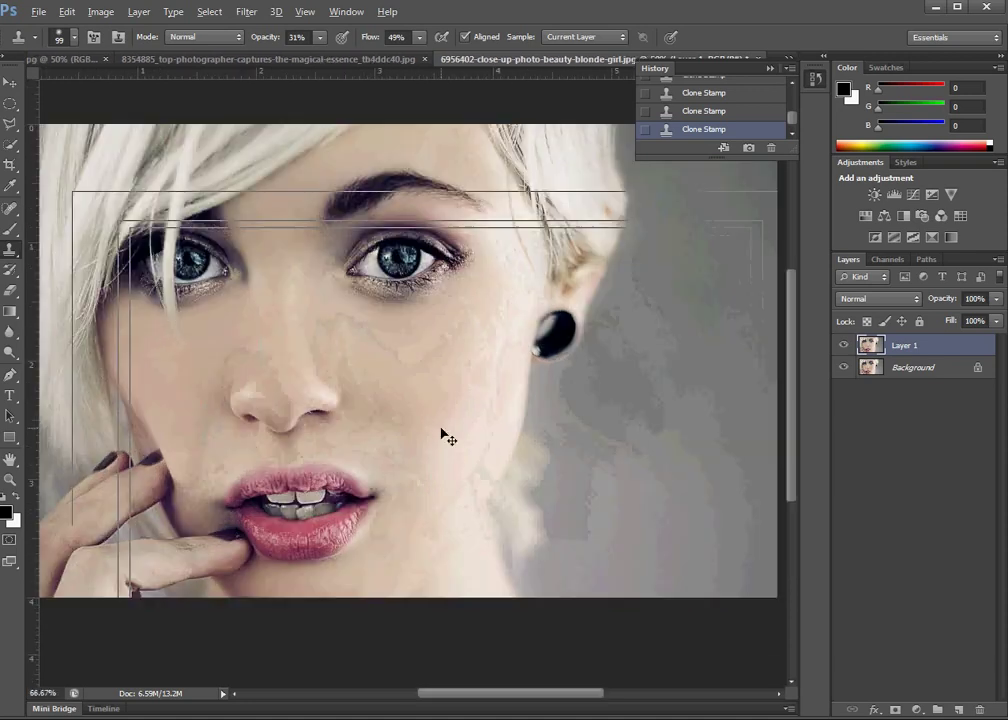
pyautogui.keyDown('alt'); pyautogui.click(418, 450); pyautogui.keyUp('alt')
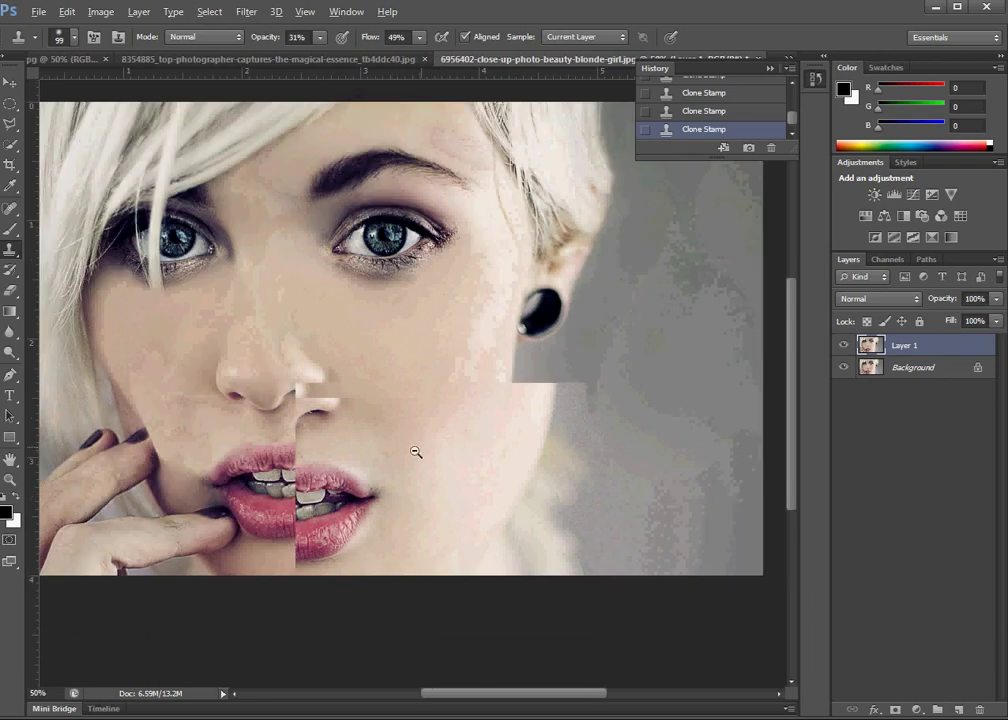
pyautogui.keyDown('alt'); pyautogui.click(221, 521); pyautogui.keyUp('alt')
pyautogui.keyDown('ctrl'); pyautogui.click(216, 522); pyautogui.keyUp('ctrl')
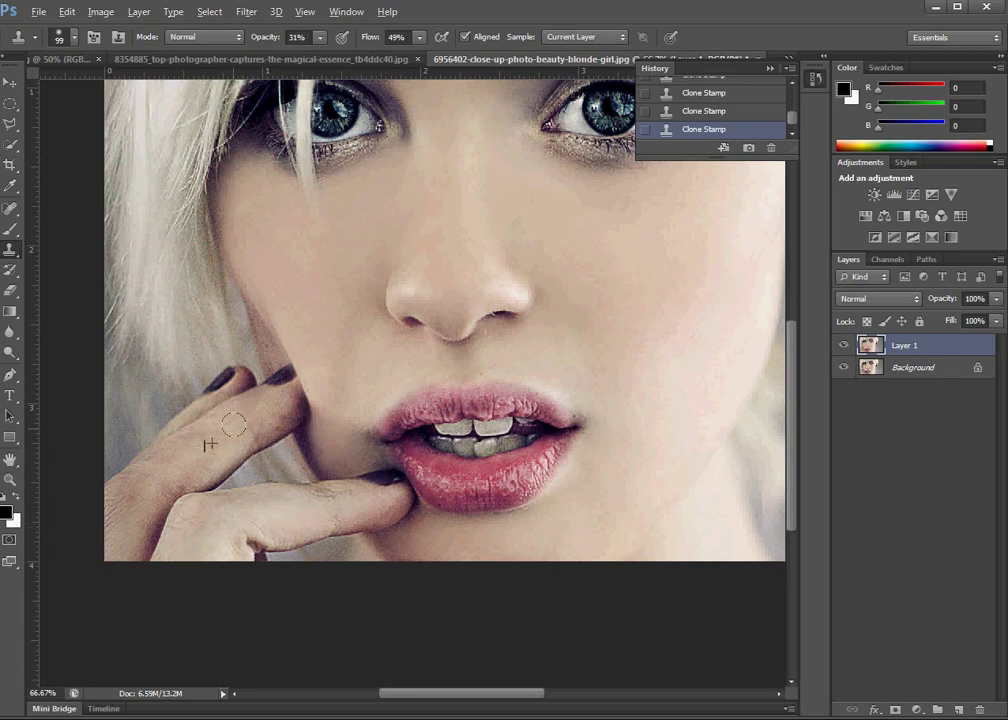
# - Clone smooth skin along the raised finger, then zoom out to 33.33%
pyautogui.moveTo(233, 425)
pyautogui.mouseDown()
pyautogui.moveTo(254, 423)
pyautogui.moveTo(265, 404)
pyautogui.mouseUp()
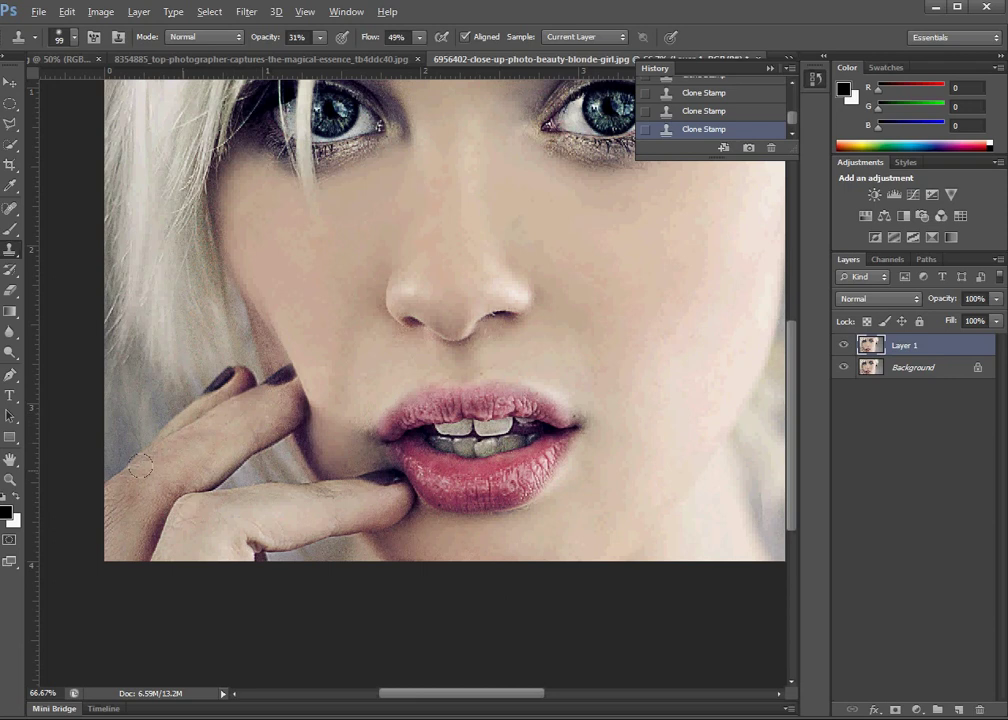
pyautogui.moveTo(178, 455); pyautogui.dragTo(164, 461)
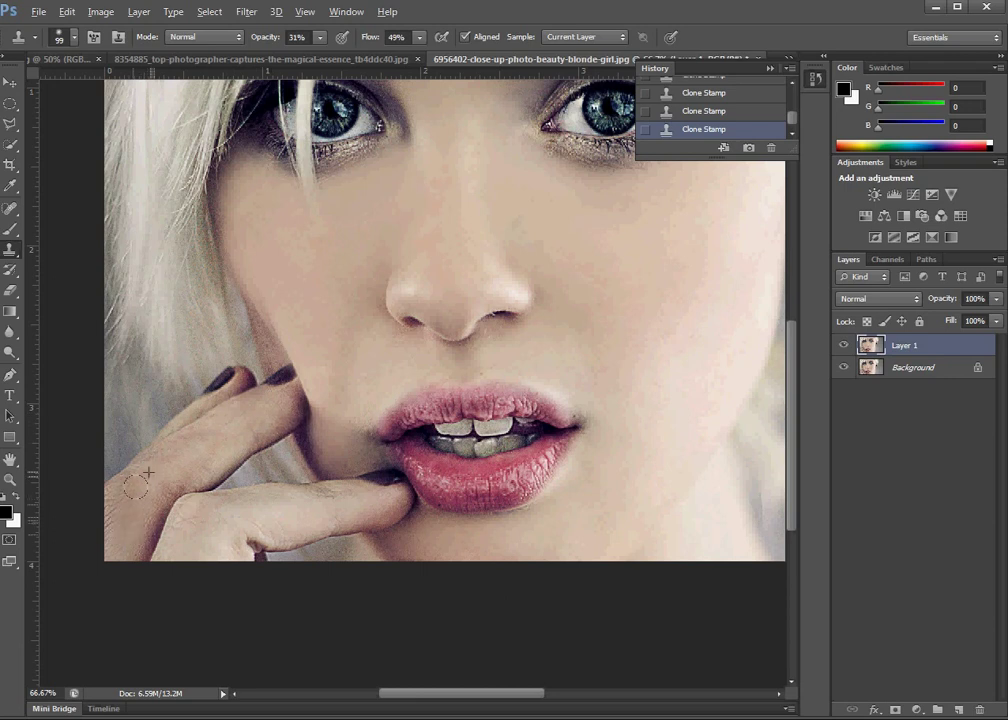
pyautogui.hotkey('alt', 'space')
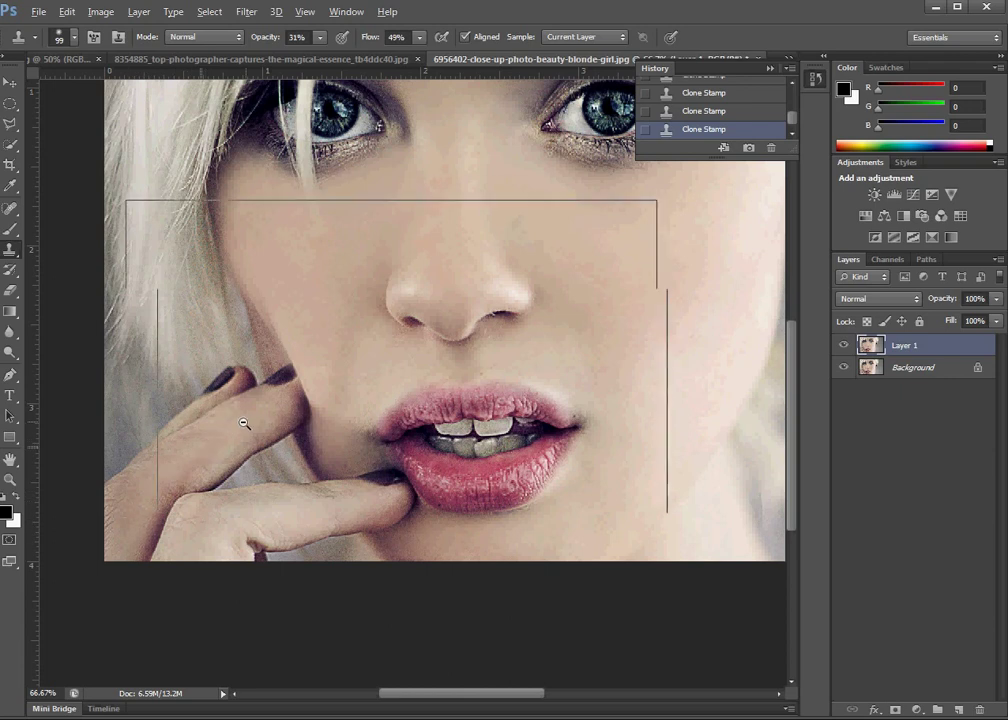
pyautogui.click(243, 423)
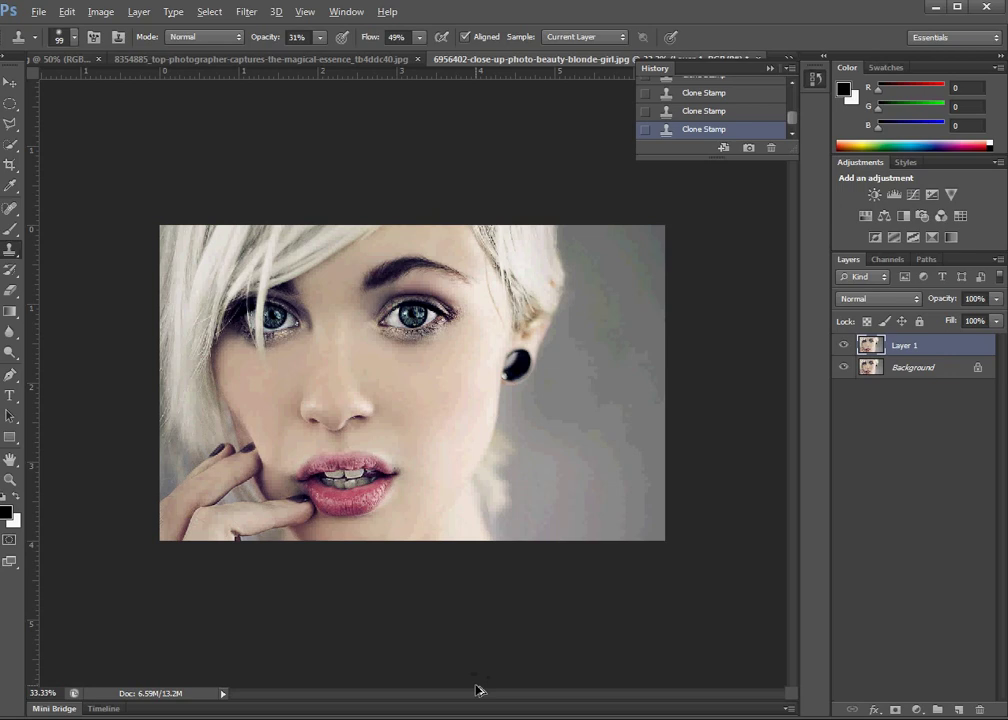
# - Stamp all visible layers into Layer 2 and brighten its midtones with Curves
pyautogui.hotkey('ctrl', 'shift', 'alt', 'e')
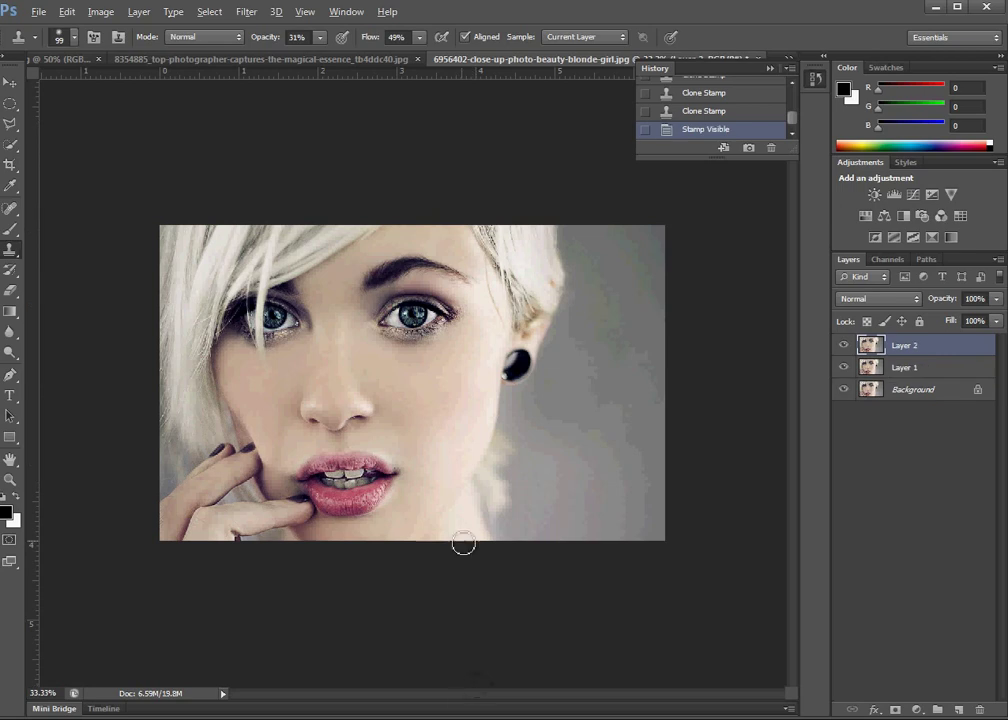
pyautogui.hotkey('ctrl', 'm')
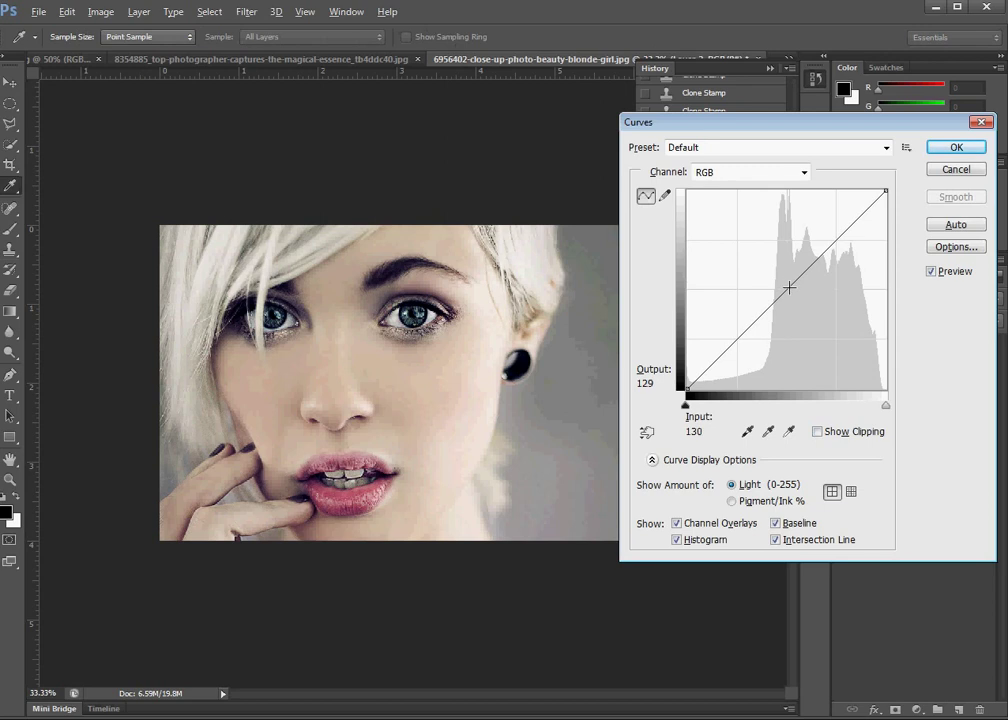
pyautogui.moveTo(789, 287); pyautogui.dragTo(775, 275)
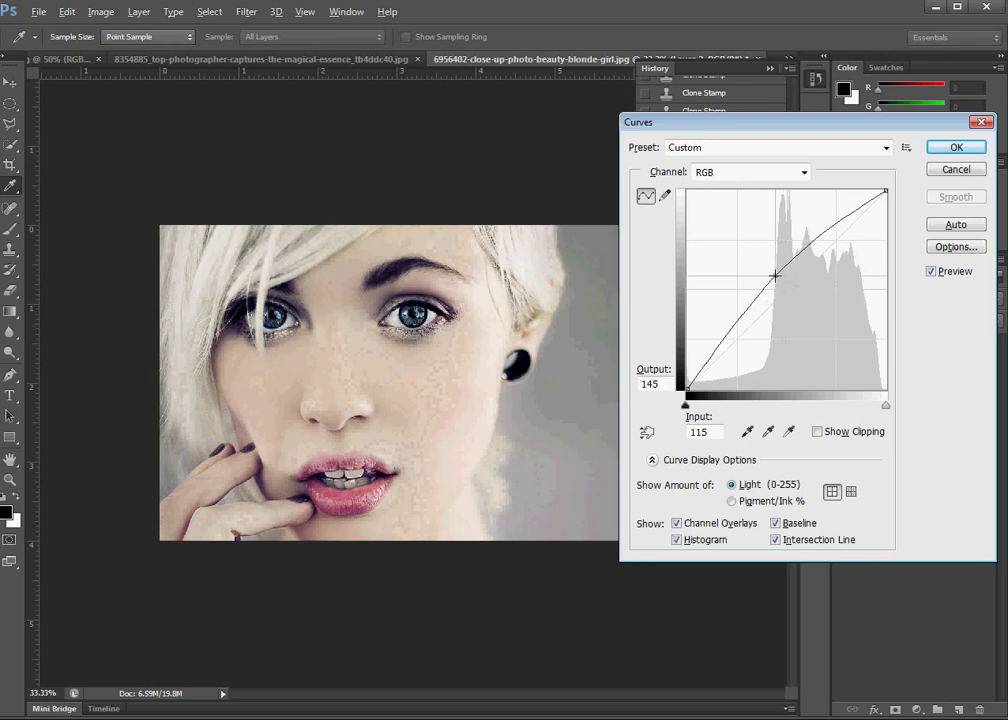
pyautogui.click(960, 148)
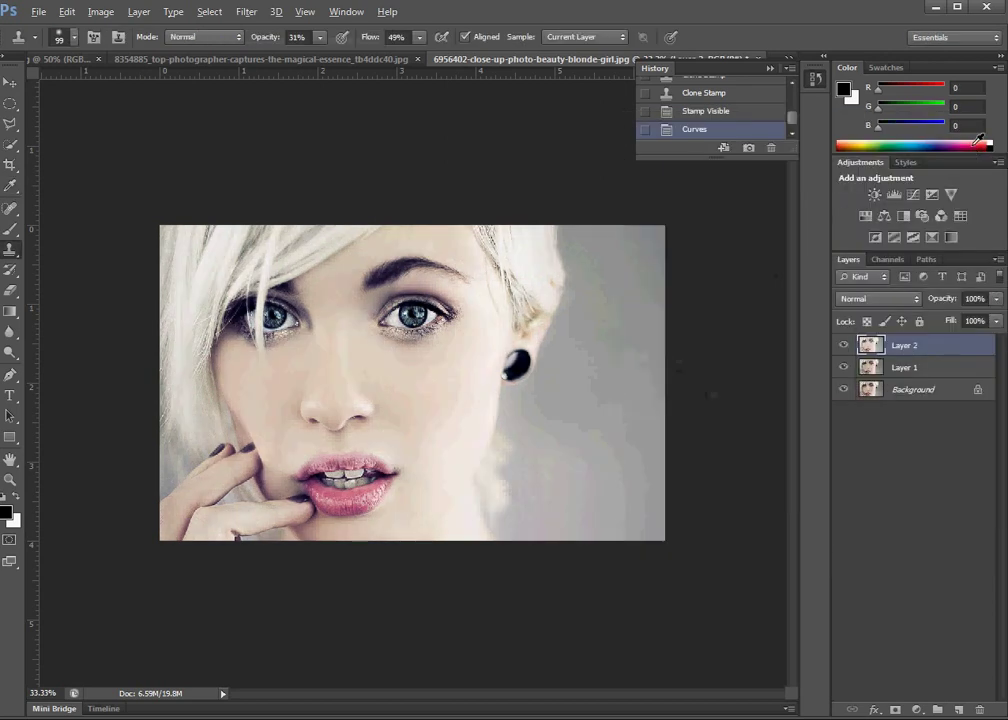
pyautogui.hotkey('ctrl', 'l')
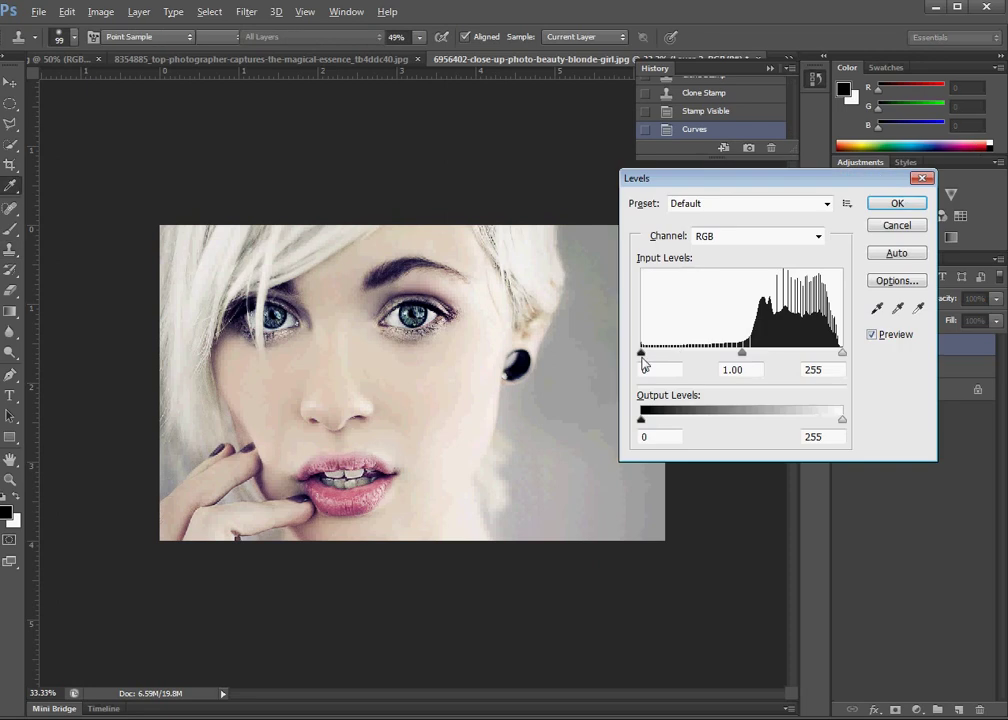
# - Apply a Levels adjustment with input levels 41 / 1.21 / 244
pyautogui.moveTo(642, 356); pyautogui.dragTo(668, 355)
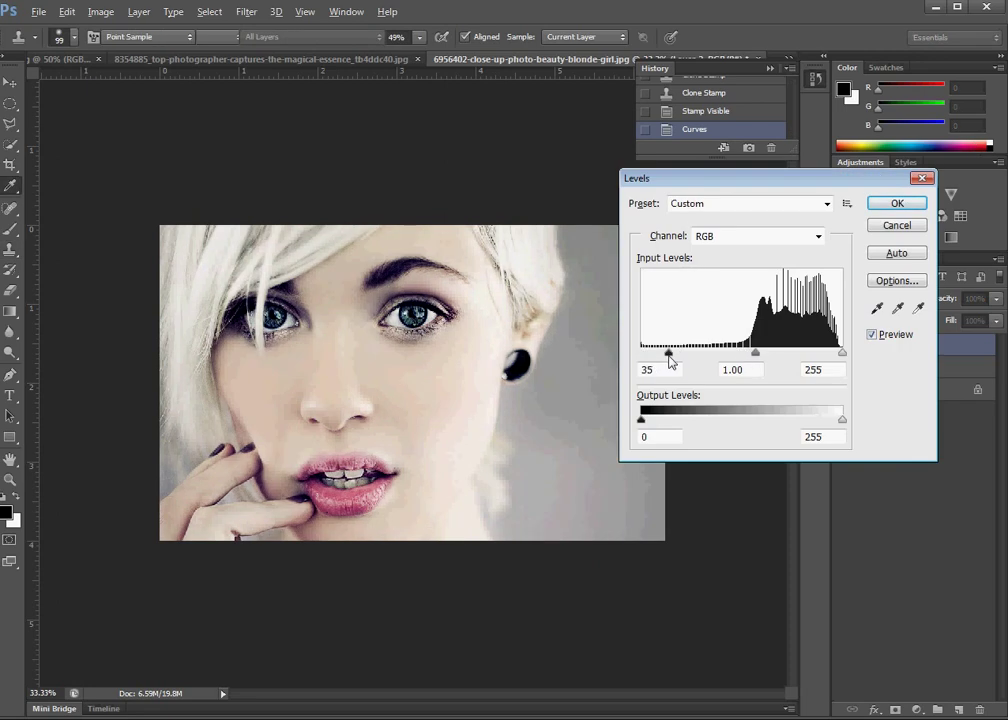
pyautogui.moveTo(755, 354)
pyautogui.mouseDown()
pyautogui.moveTo(733, 354)
pyautogui.moveTo(743, 354)
pyautogui.mouseUp()
pyautogui.moveTo(668, 354); pyautogui.dragTo(674, 354)
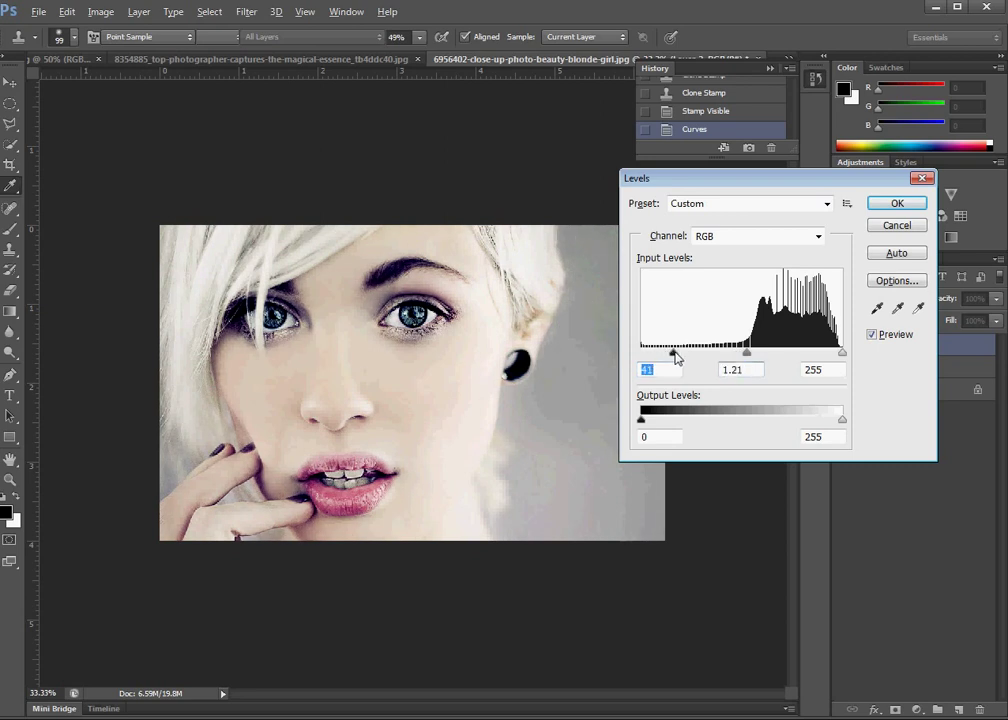
pyautogui.moveTo(842, 360); pyautogui.dragTo(836, 359)
pyautogui.click(906, 204)
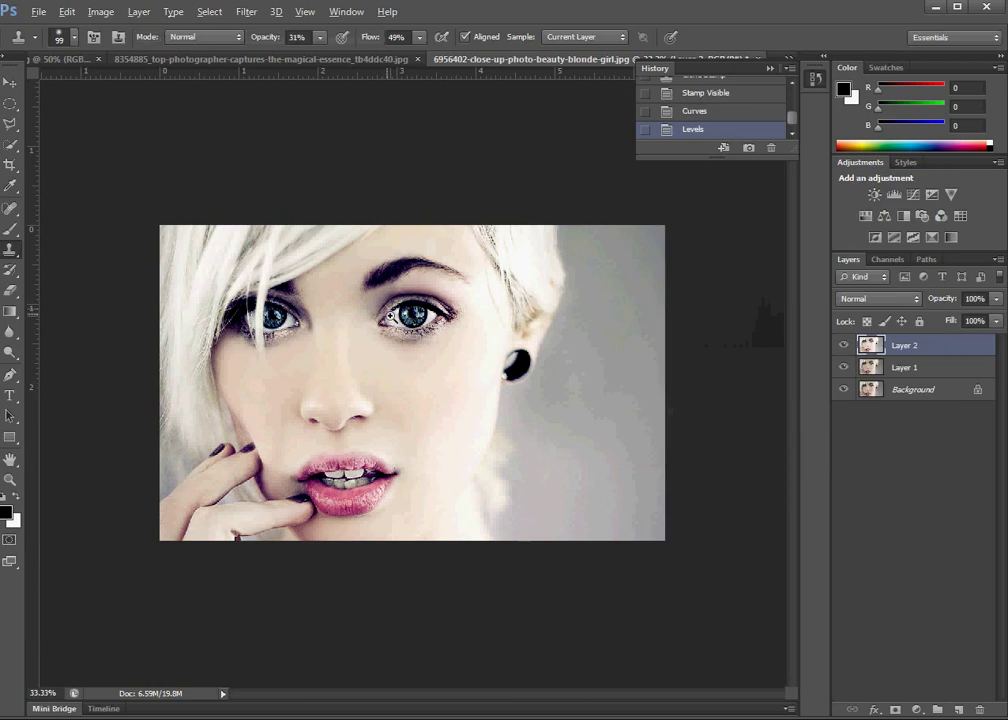
pyautogui.scroll(1, 392, 355)
pyautogui.scroll(-1, 392, 367)
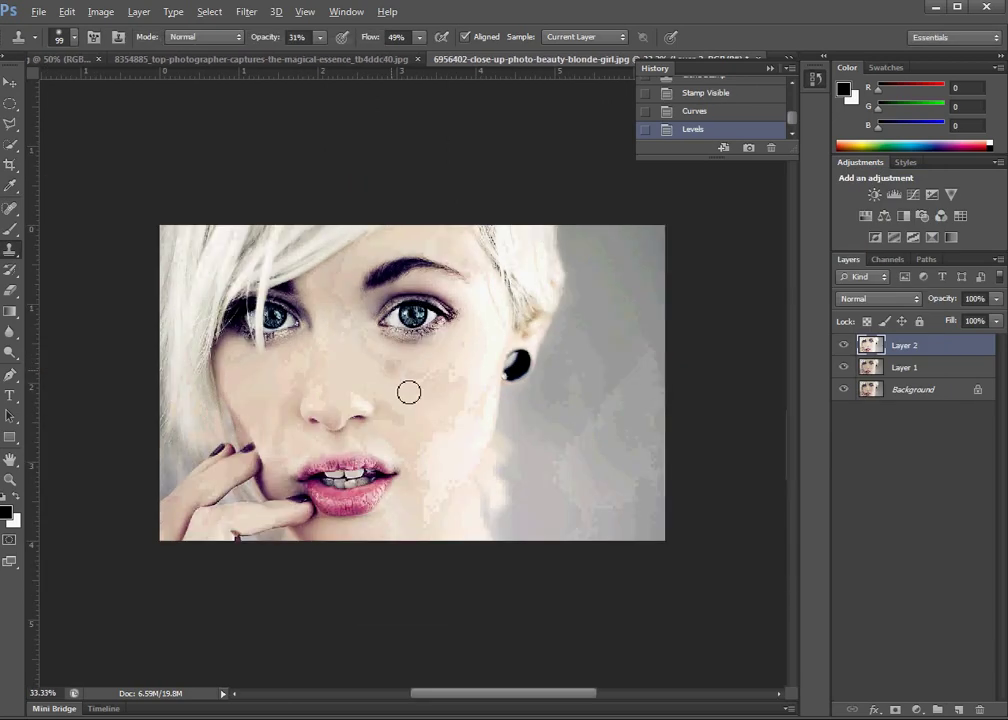
# - Apply a second Levels adjustment with the black level at 10
pyautogui.hotkey('ctrl', 'l')
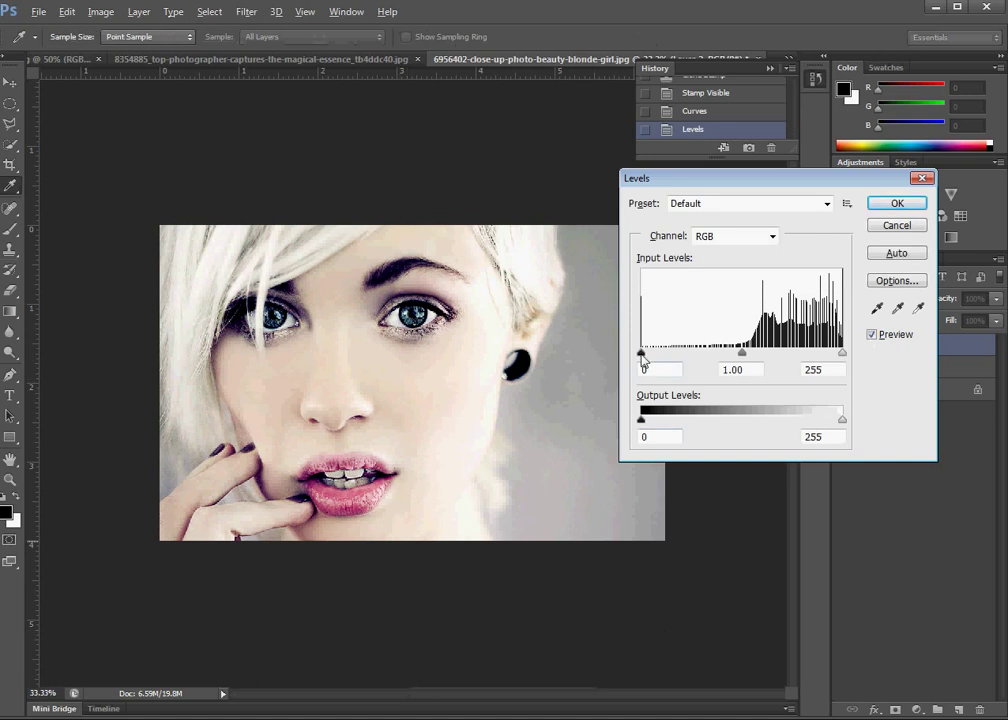
pyautogui.moveTo(643, 358); pyautogui.dragTo(651, 360)
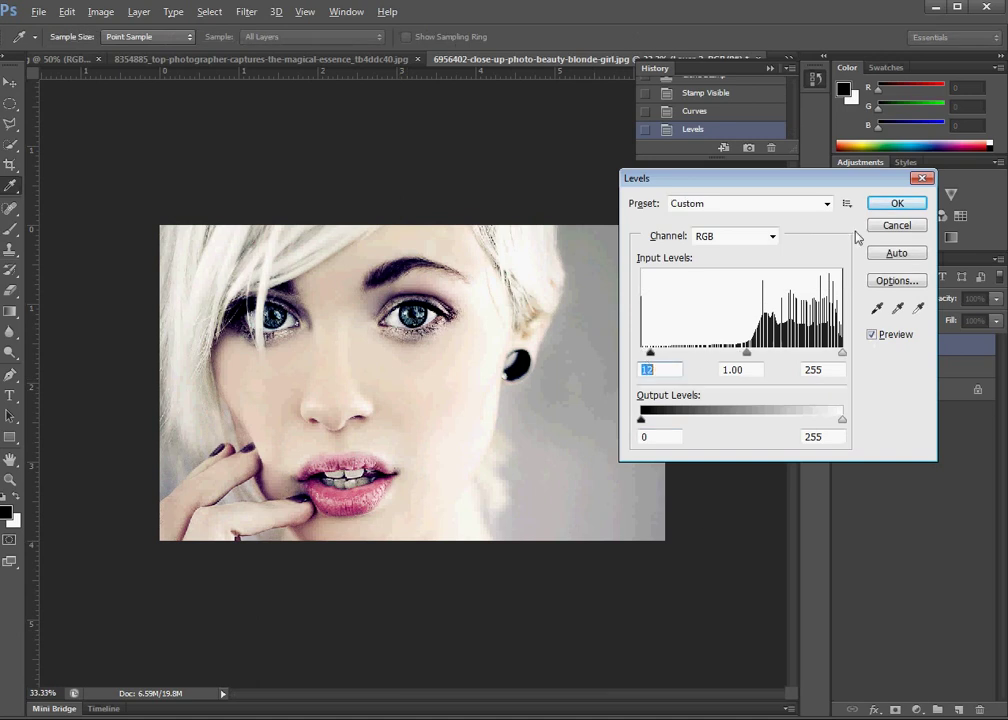
pyautogui.click(893, 205)
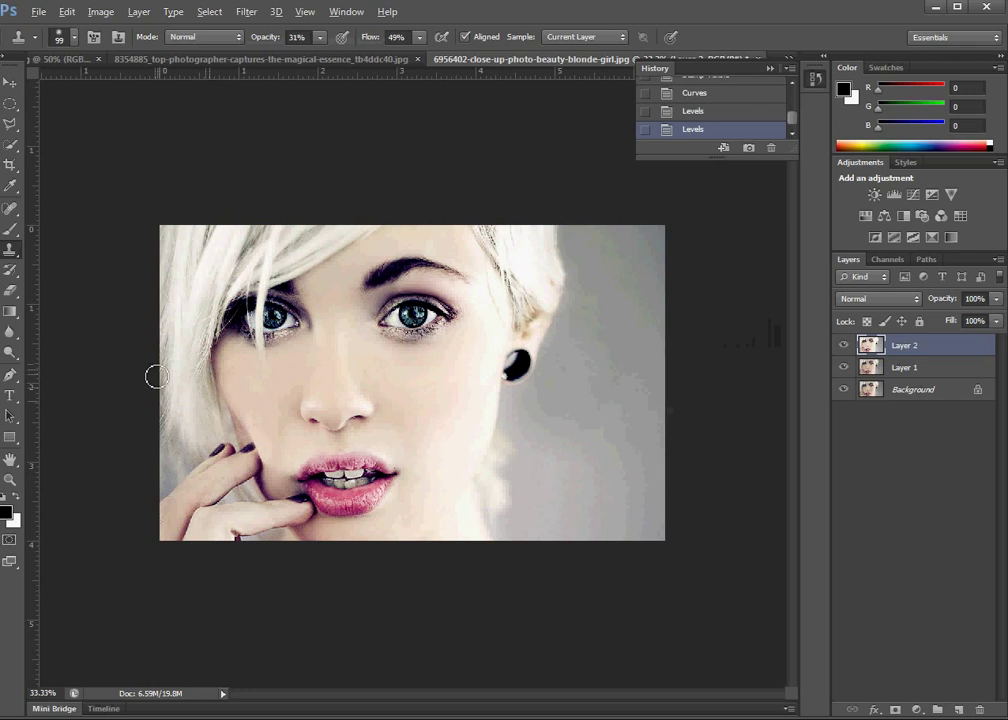
# - Select the Dodge Tool and set its brush size to 54 px
pyautogui.press('o')
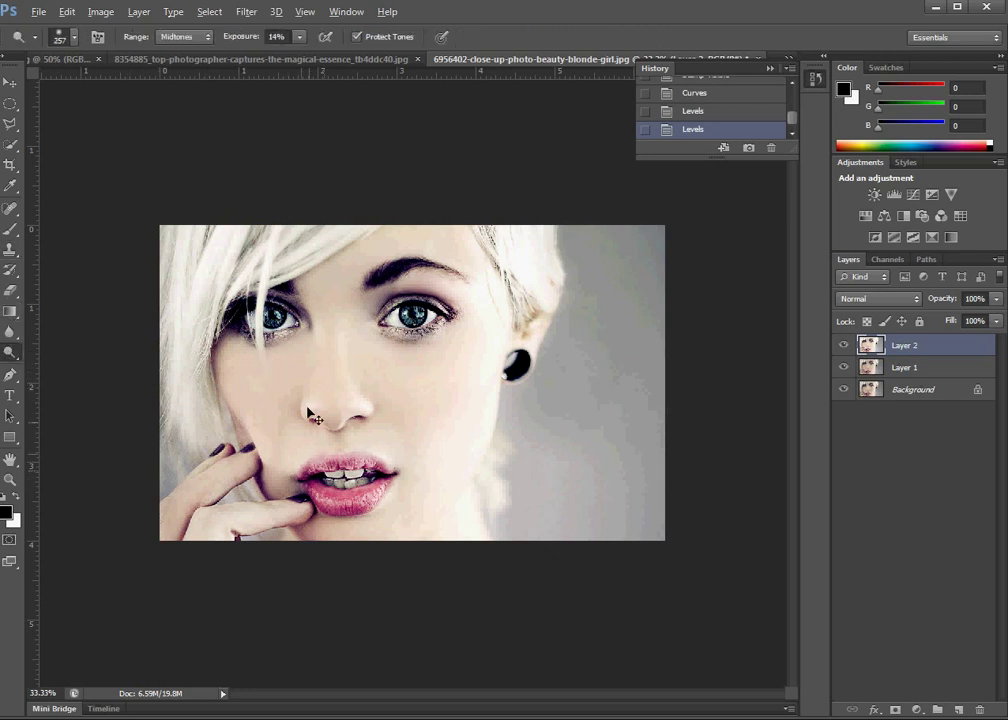
pyautogui.scroll(1, 330, 371)
pyautogui.rightClick(476, 393)
pyautogui.click(471, 390)
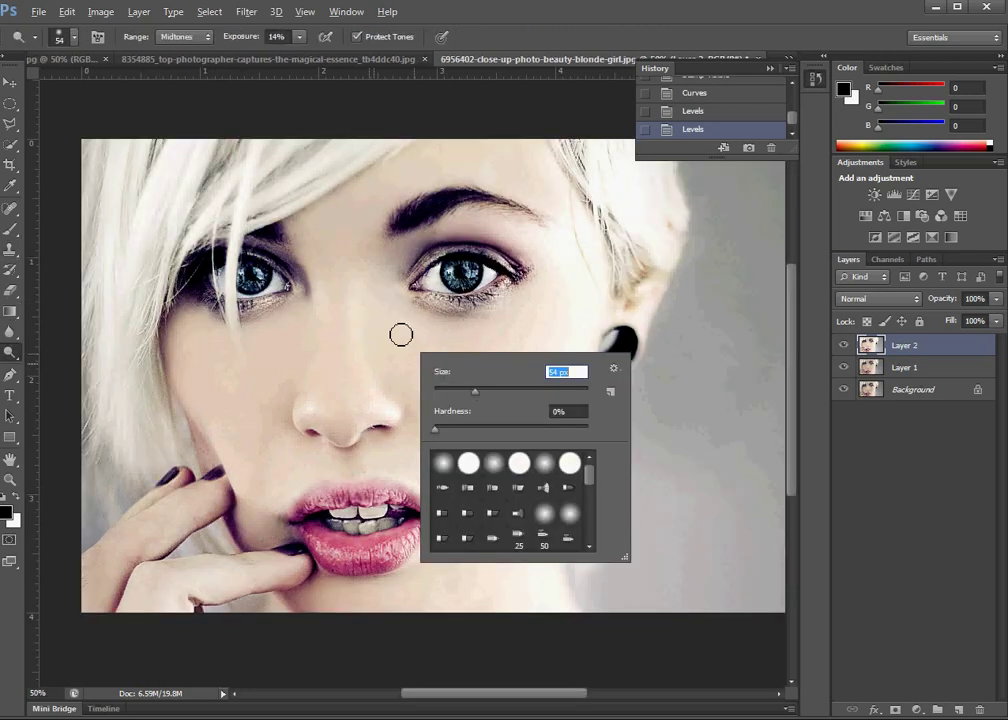
pyautogui.click(341, 224)
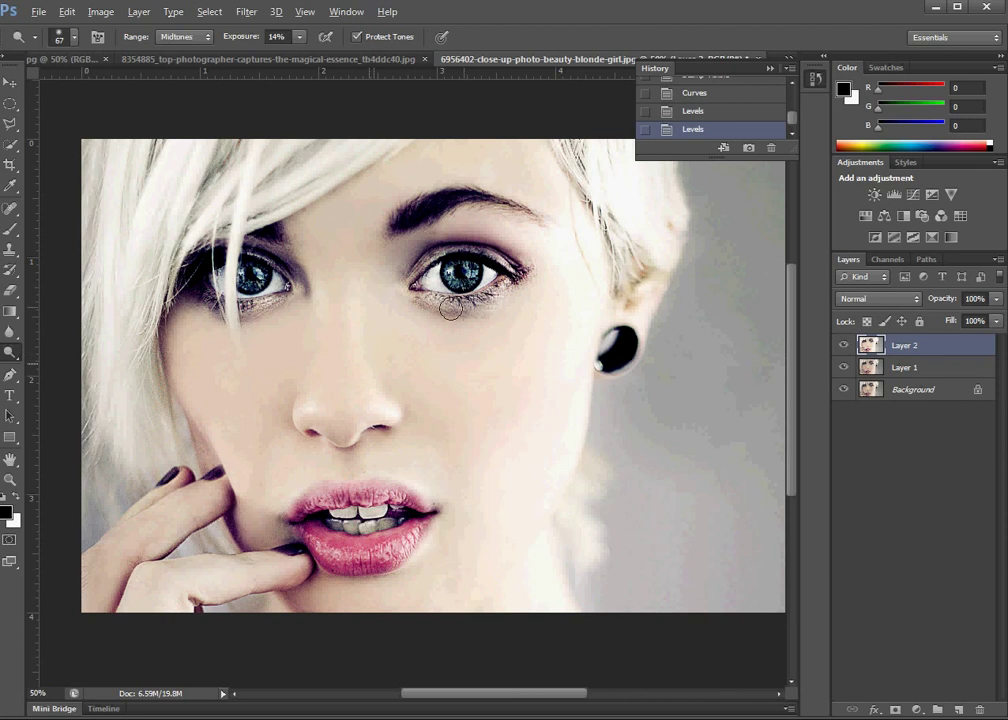
# - Dodge under the left eye and near the right eye, then enlarge the brush to 99 px
pyautogui.moveTo(235, 300)
pyautogui.mouseDown()
pyautogui.moveTo(276, 307)
pyautogui.moveTo(297, 282)
pyautogui.mouseUp()
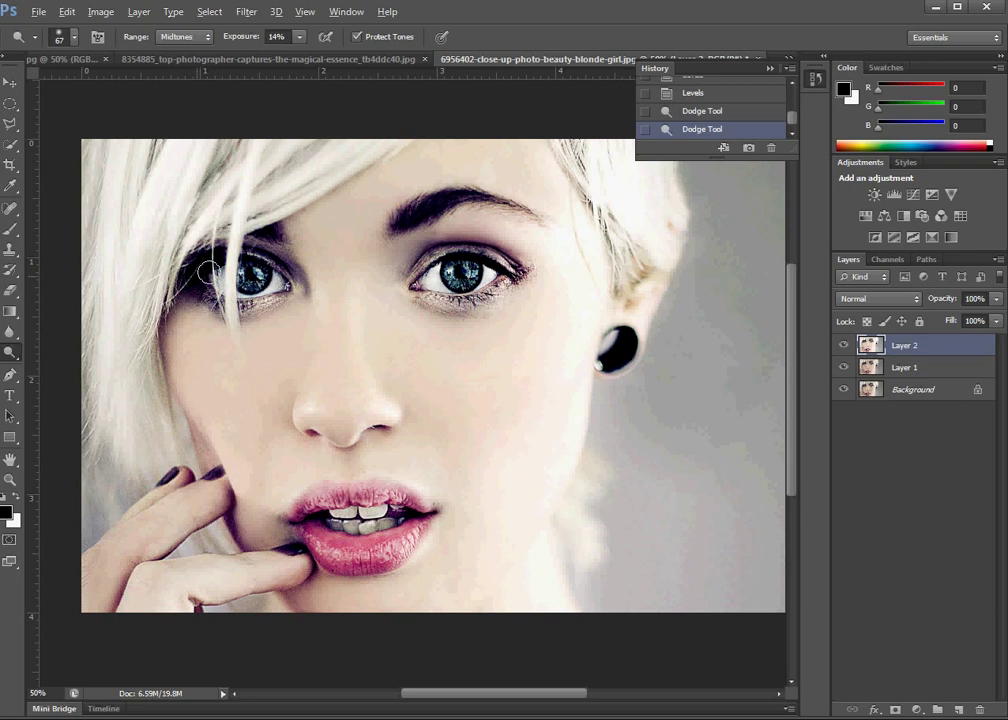
pyautogui.click(390, 272)
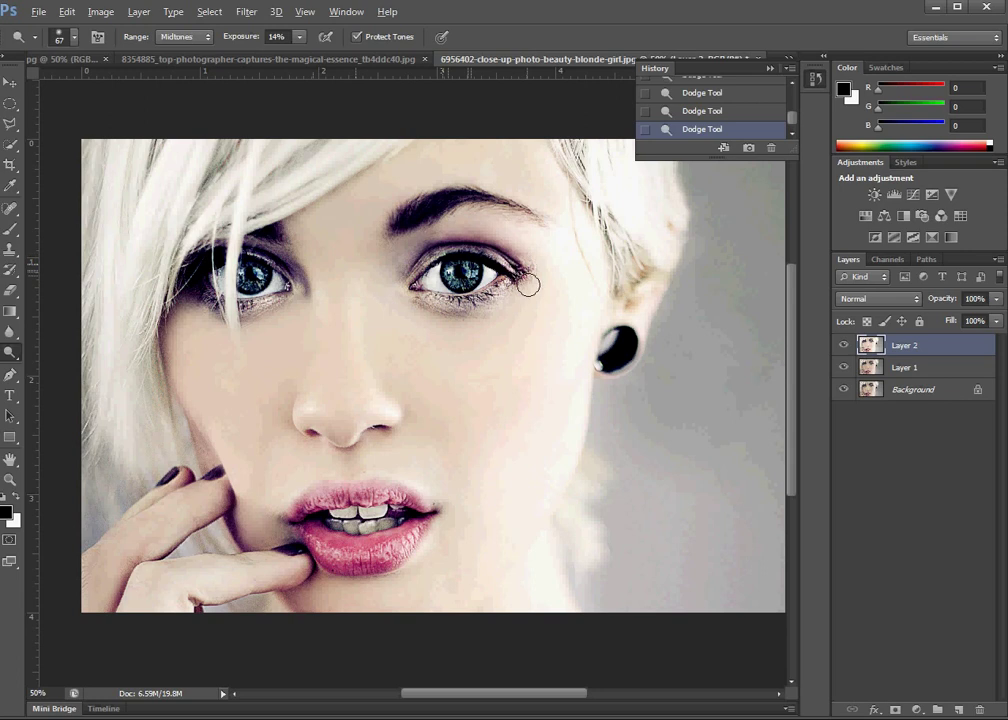
pyautogui.hotkey('ctrl', '-')
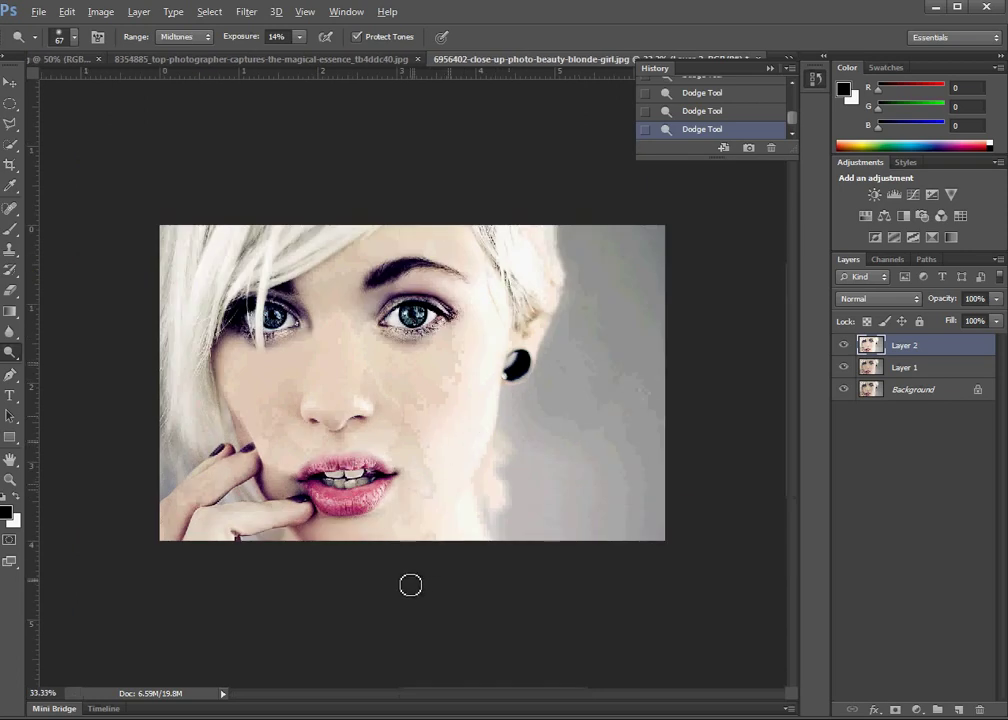
pyautogui.rightClick(423, 400)
pyautogui.moveTo(488, 432); pyautogui.dragTo(513, 432)
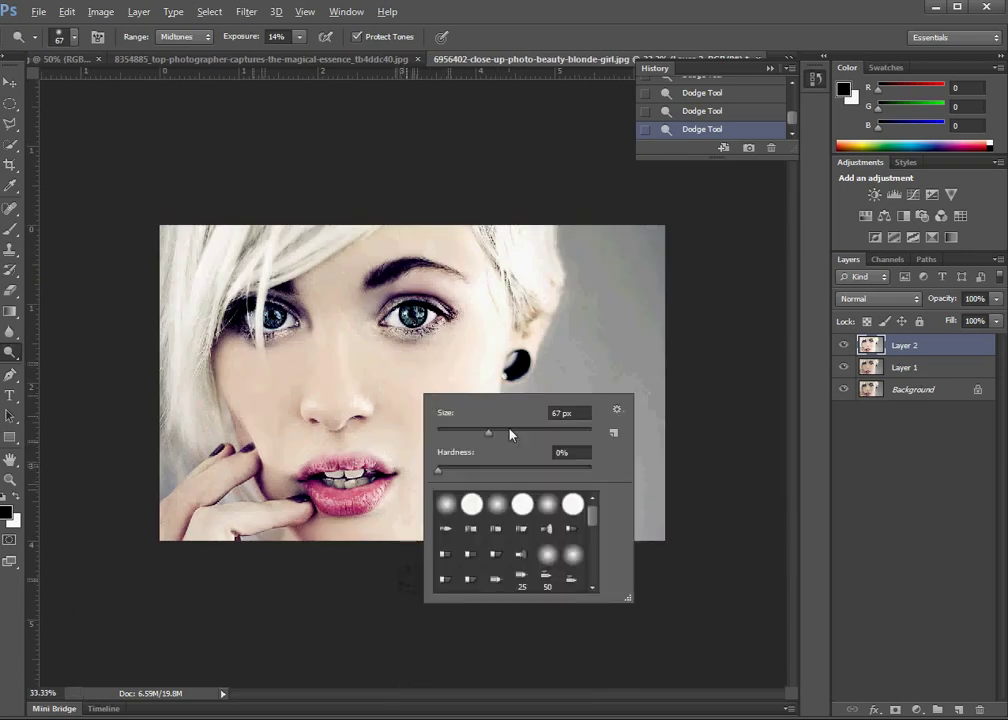
pyautogui.press('Return')
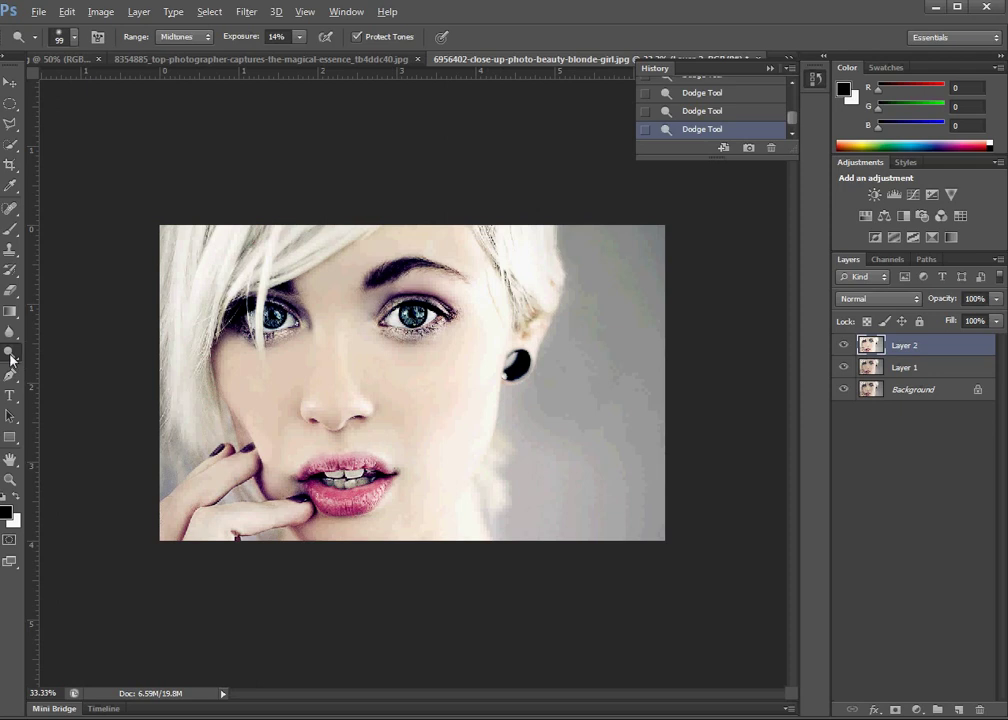
# - Switch from the Dodge Tool to the Sponge Tool in Saturate mode
pyautogui.click(9, 82)
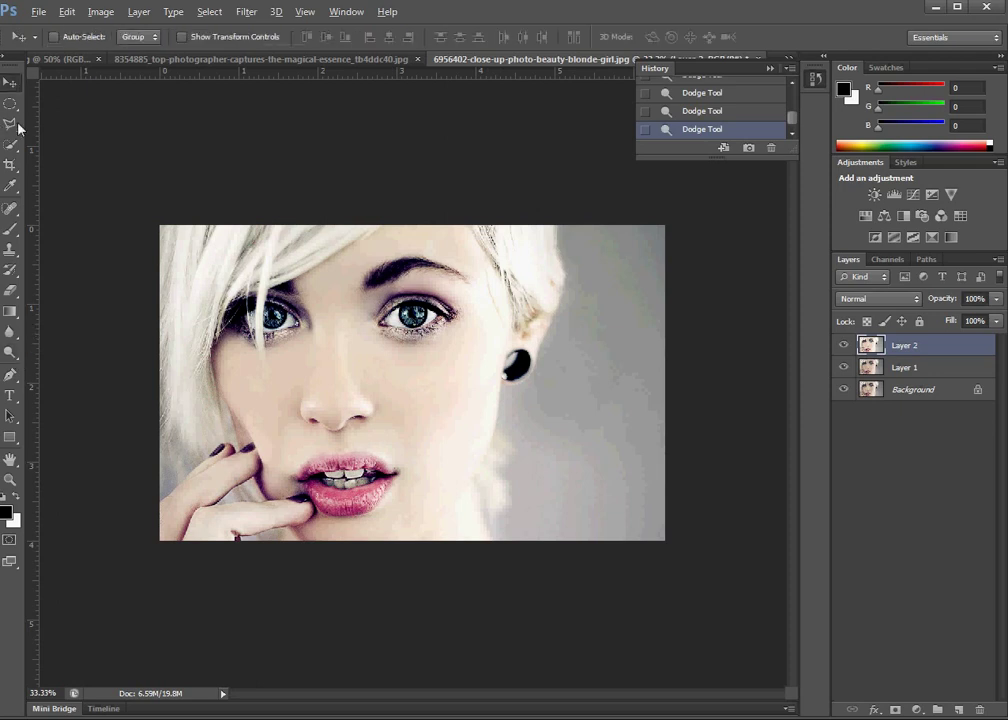
pyautogui.click(10, 354)
pyautogui.rightClick(10, 354)
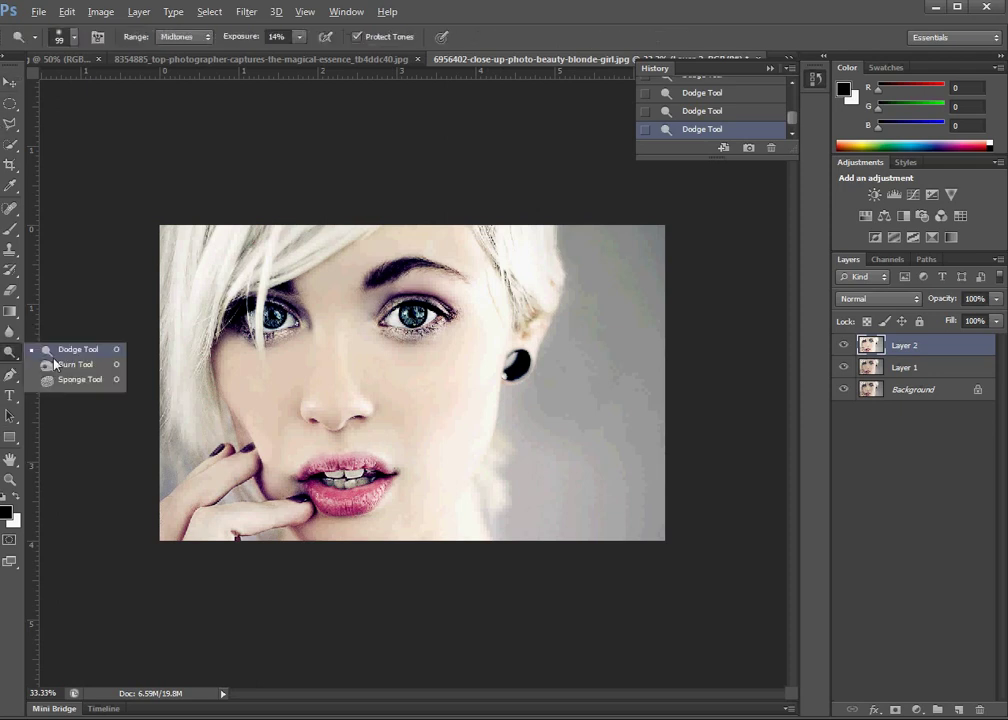
pyautogui.click(60, 380)
pyautogui.scroll(1, 258, 316)
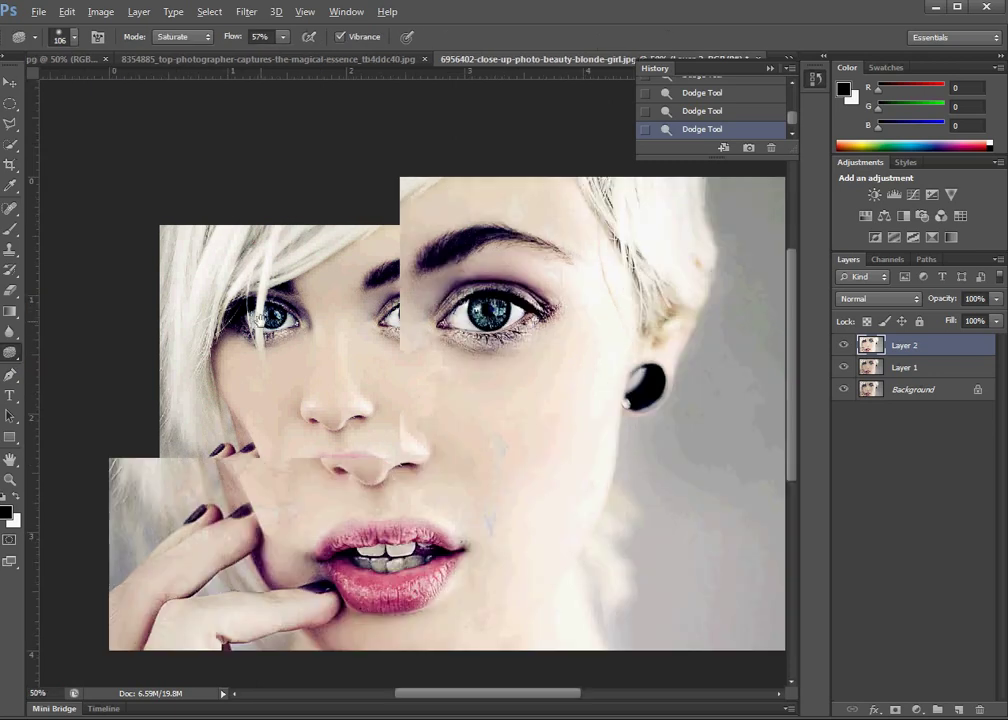
pyautogui.scroll(-1, 317, 339)
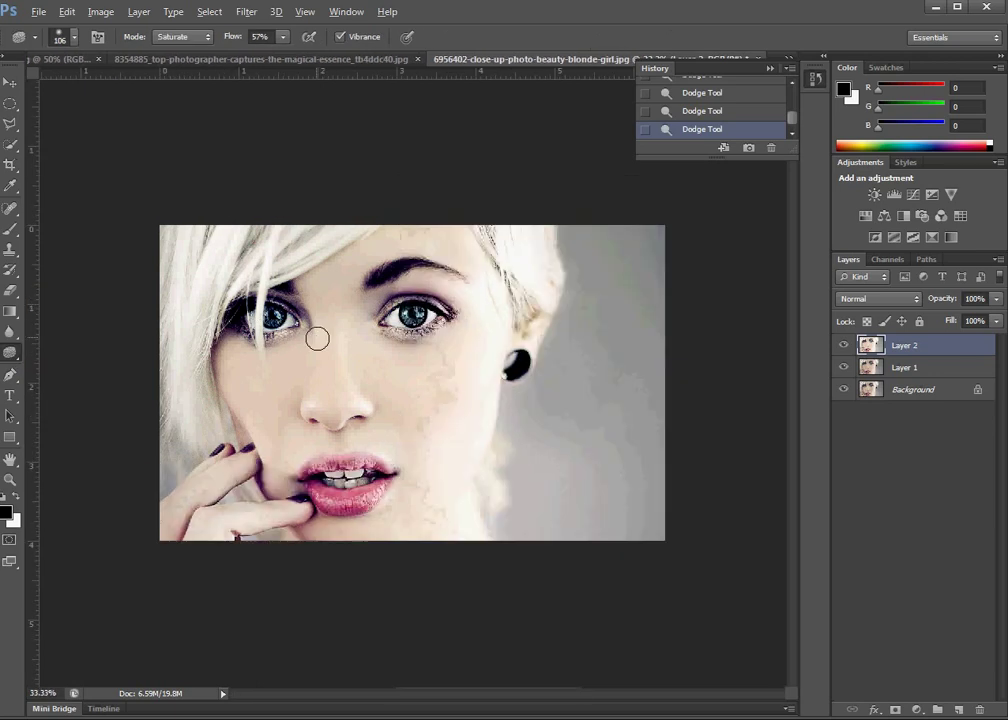
# - Duplicate Layer 2 as Layer 2 copy and saturate the eye and eyebrow areas
pyautogui.hotkey('ctrl', 'j')
pyautogui.scroll(1, 317, 341)
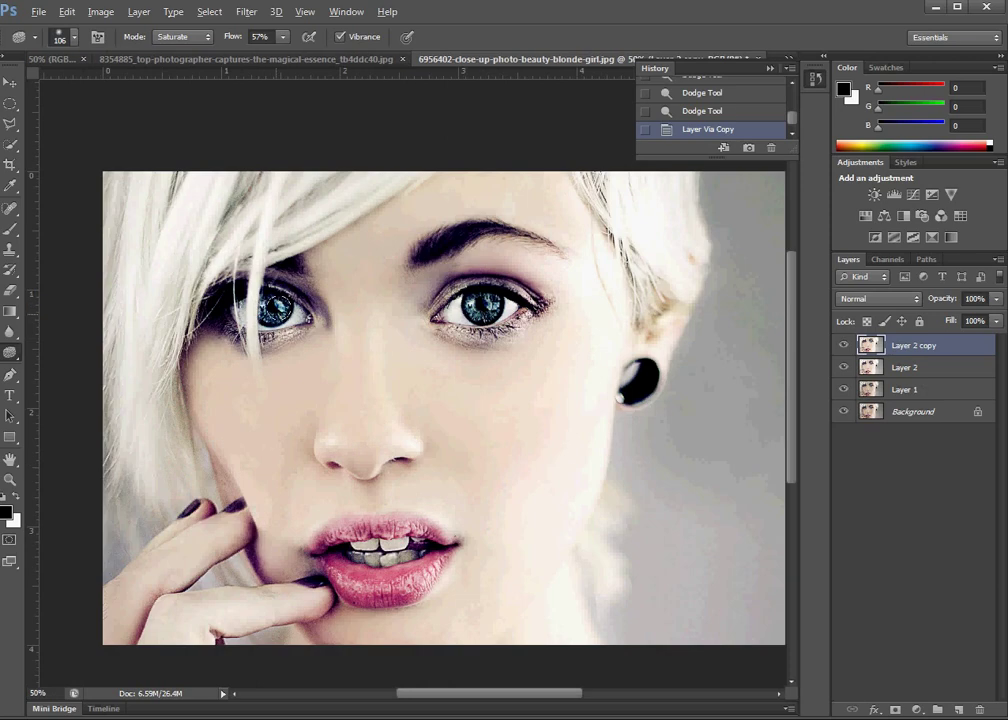
pyautogui.click(447, 312)
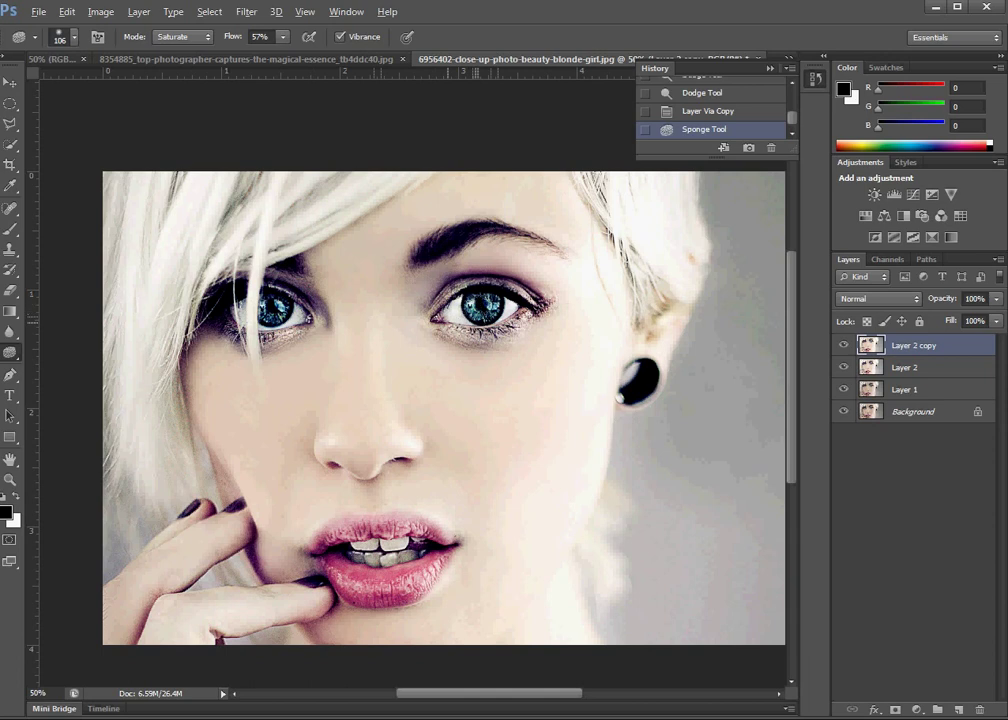
pyautogui.click(363, 243)
pyautogui.click(390, 248)
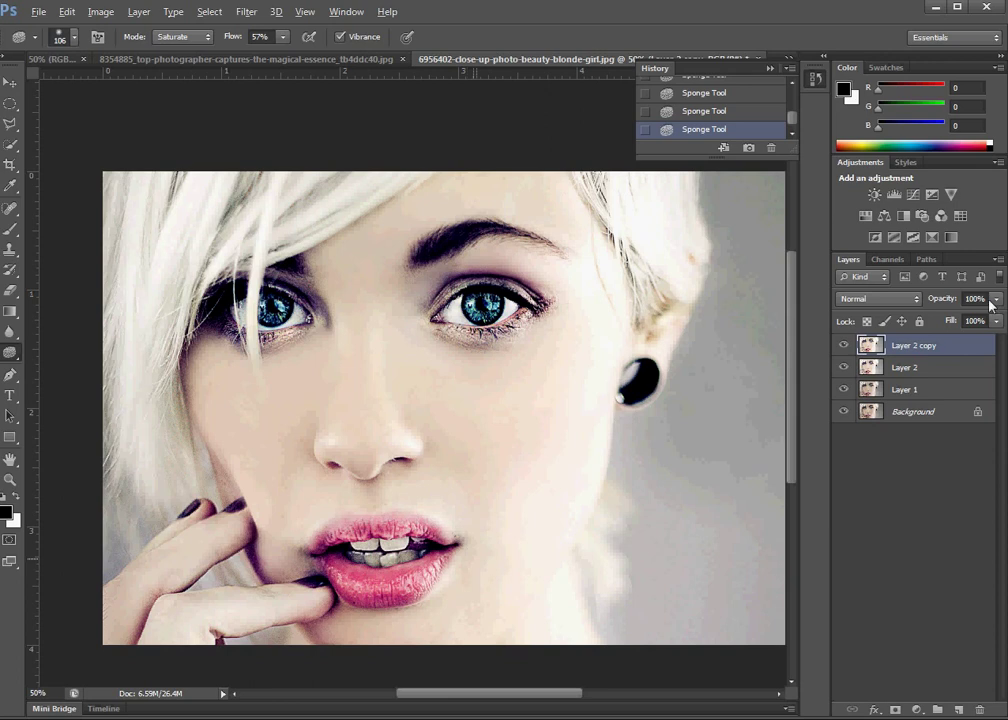
# - Lower Layer 2 copy's fill to 76% and switch back to the Dodge Tool
pyautogui.moveTo(954, 326); pyautogui.dragTo(948, 305)
pyautogui.write('57')
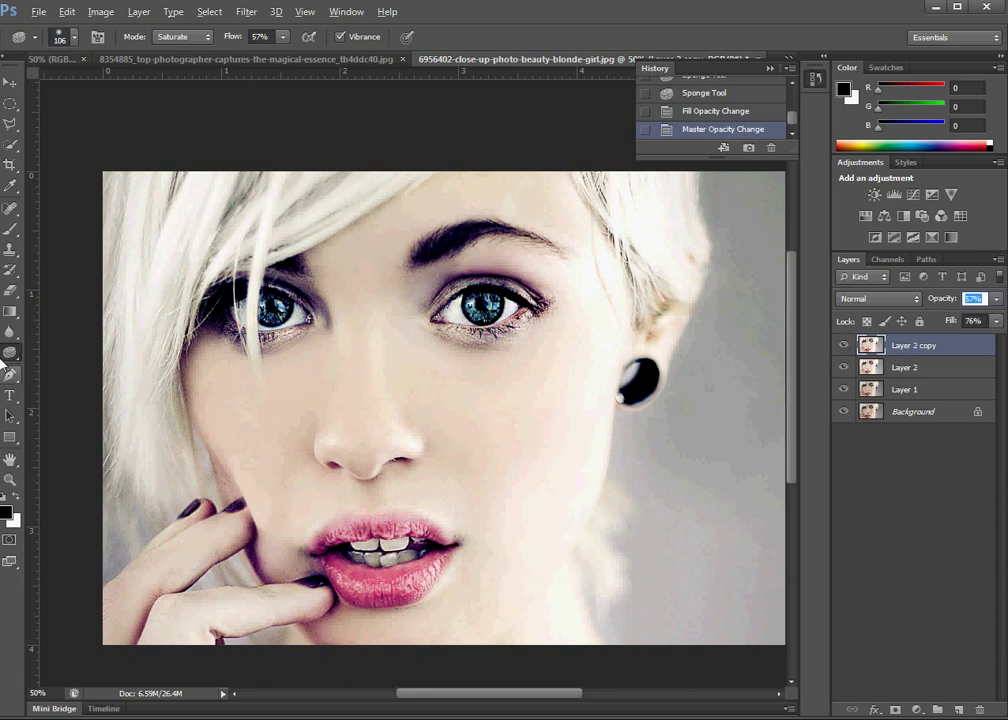
pyautogui.rightClick(15, 352)
pyautogui.click(60, 348)
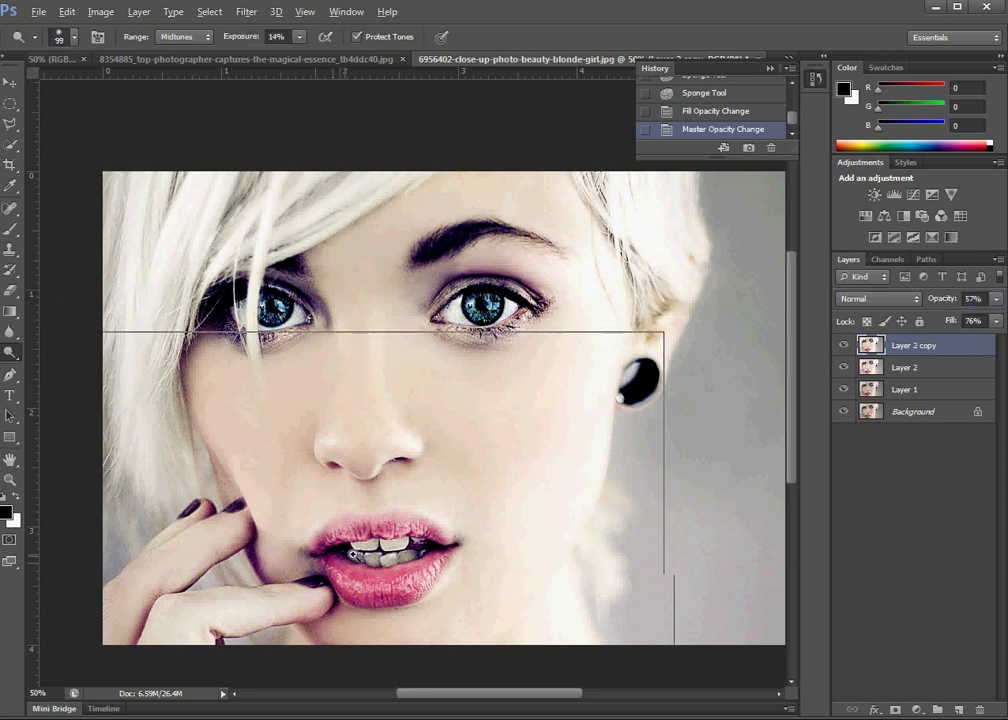
pyautogui.hotkey('ctrl', '+')
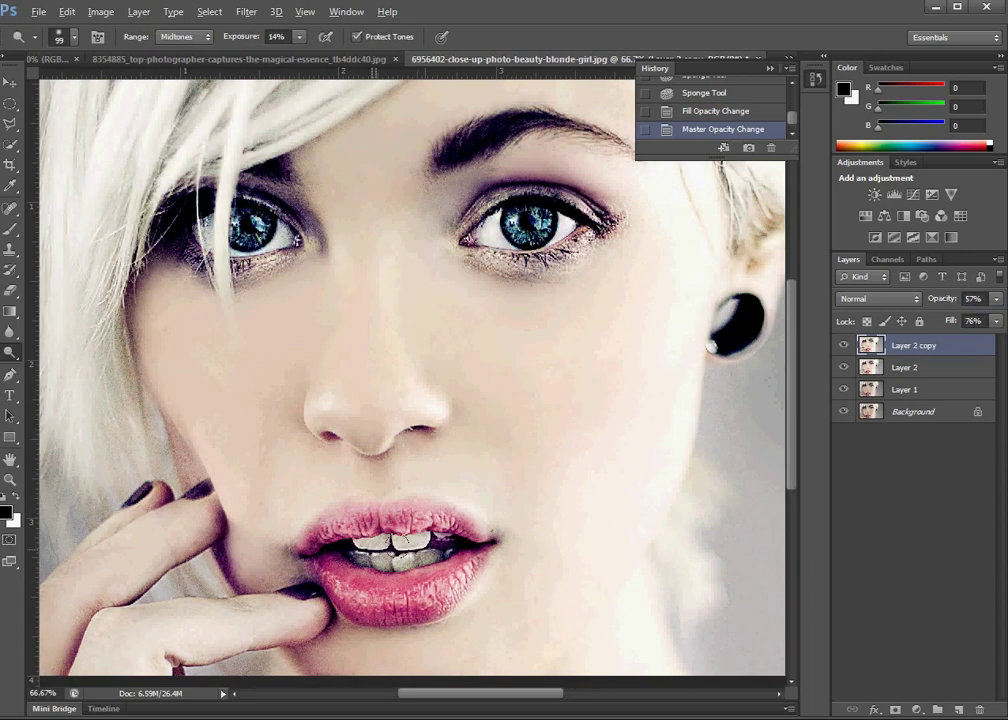
pyautogui.hotkey('ctrl', '-')
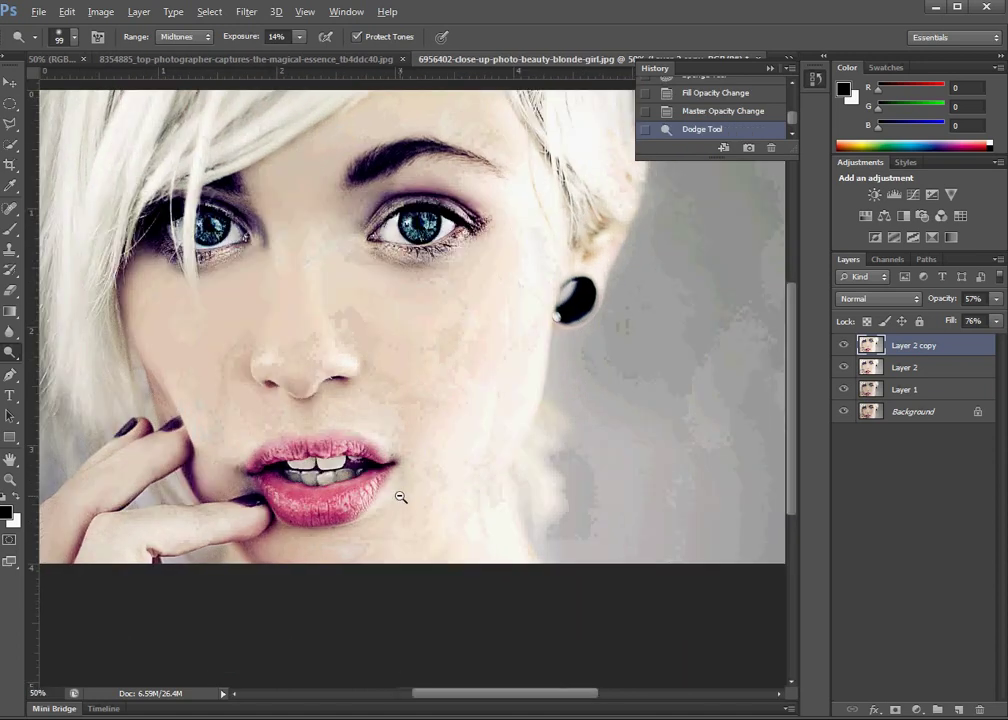
pyautogui.keyDown('alt'); pyautogui.click(400, 496); pyautogui.keyUp('alt')
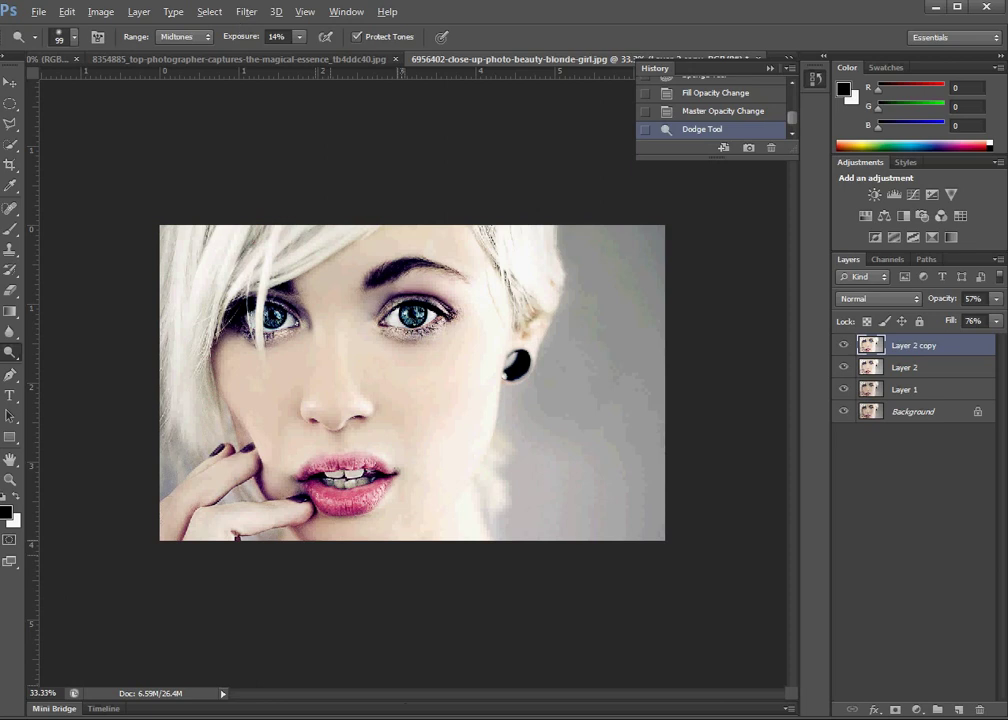
# - Apply Color Efex Pro 4 Remove Color Cast at 26% strength as a new layer
pyautogui.click(246, 11)
pyautogui.moveTo(275, 328)
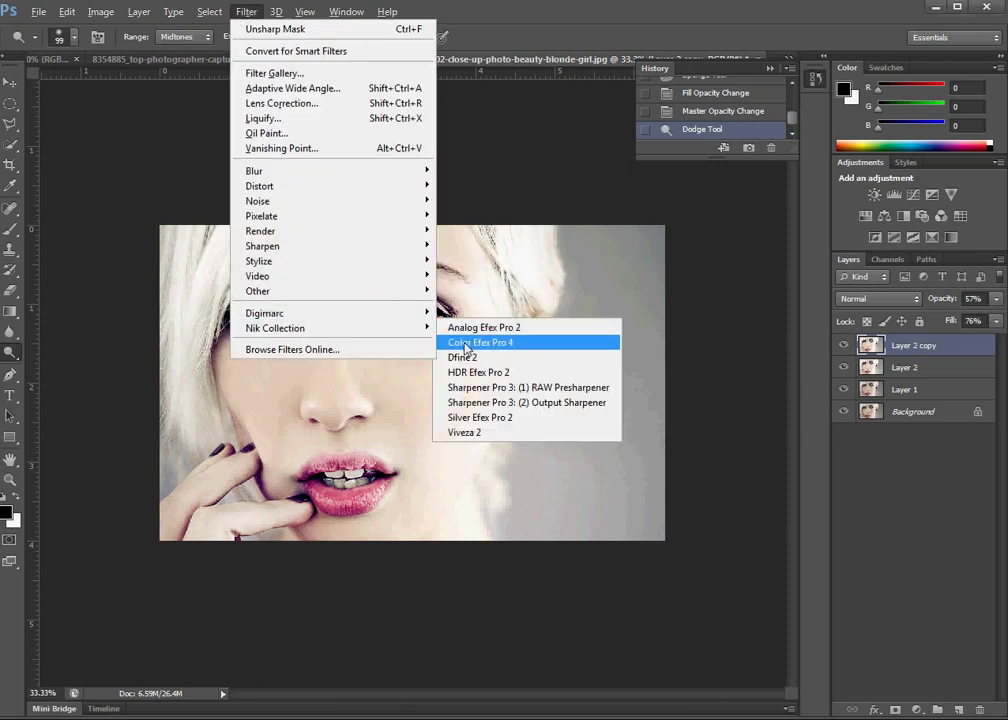
pyautogui.click(465, 345)
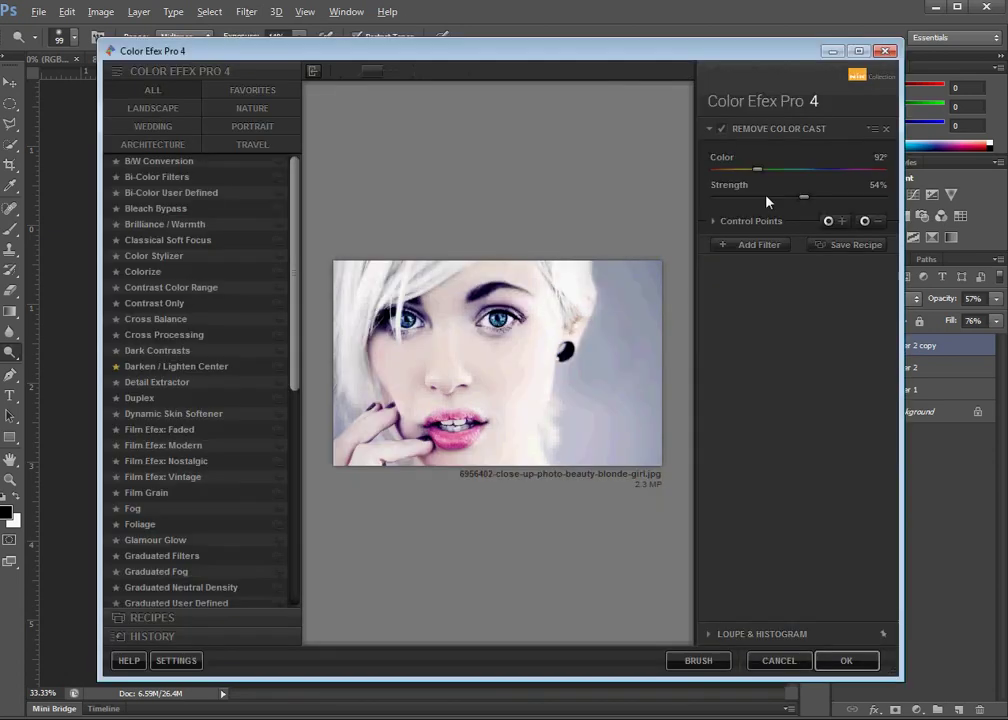
pyautogui.moveTo(804, 196)
pyautogui.mouseDown()
pyautogui.moveTo(758, 196)
pyautogui.moveTo(788, 170)
pyautogui.mouseUp()
pyautogui.click(838, 660)
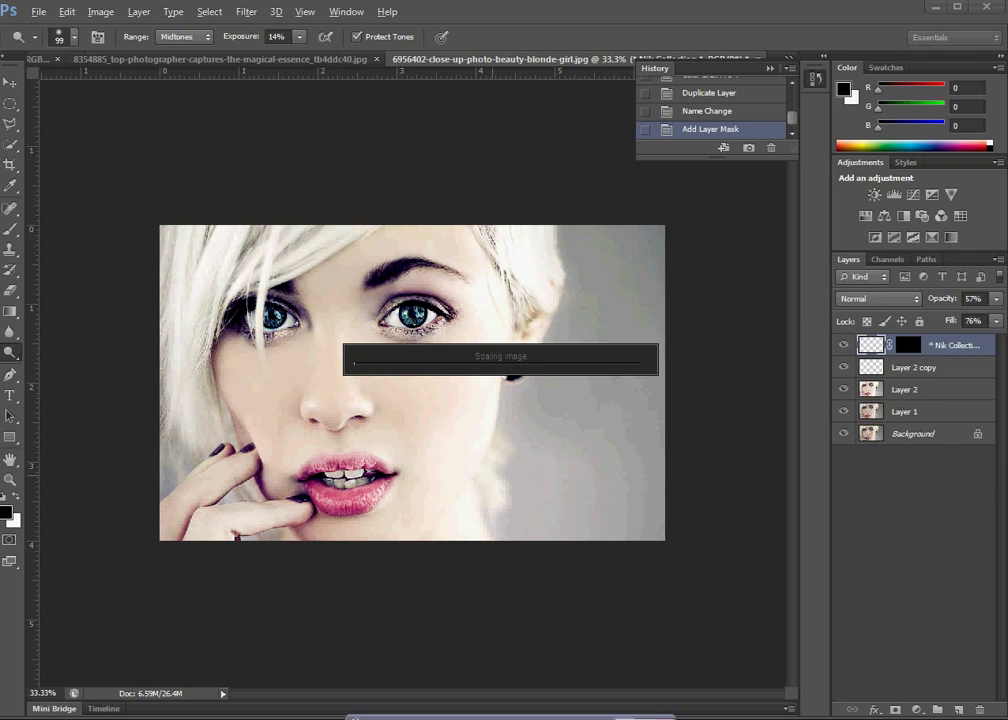
# - Duplicate the Remove Color Cast layer and saturate the iris with a 57 px sponge brush
pyautogui.click(276, 315)
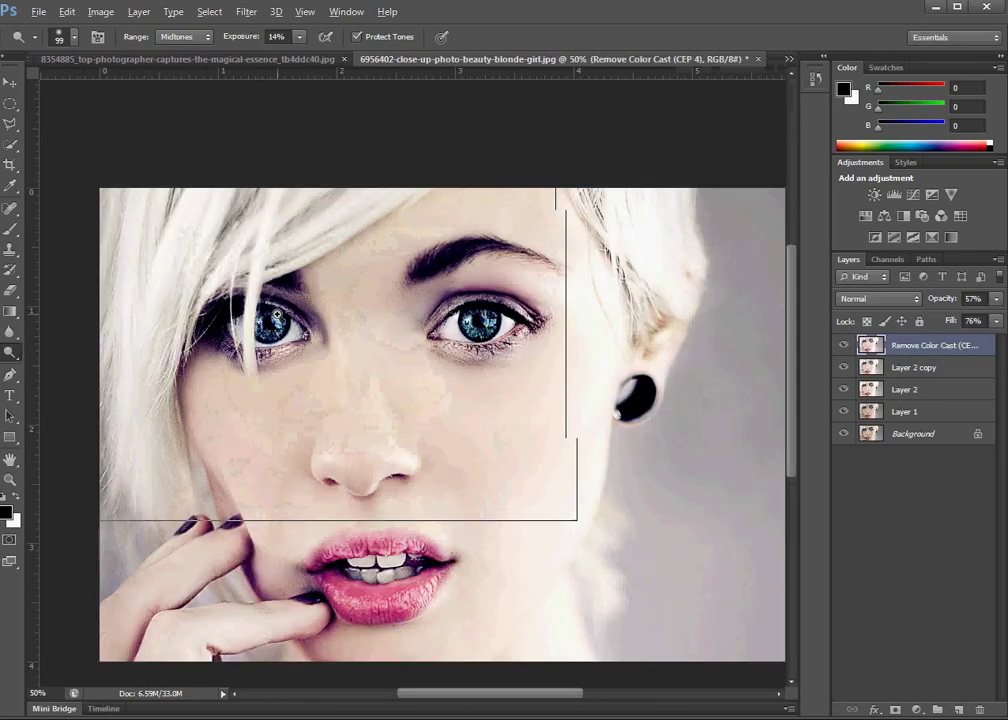
pyautogui.rightClick(18, 356)
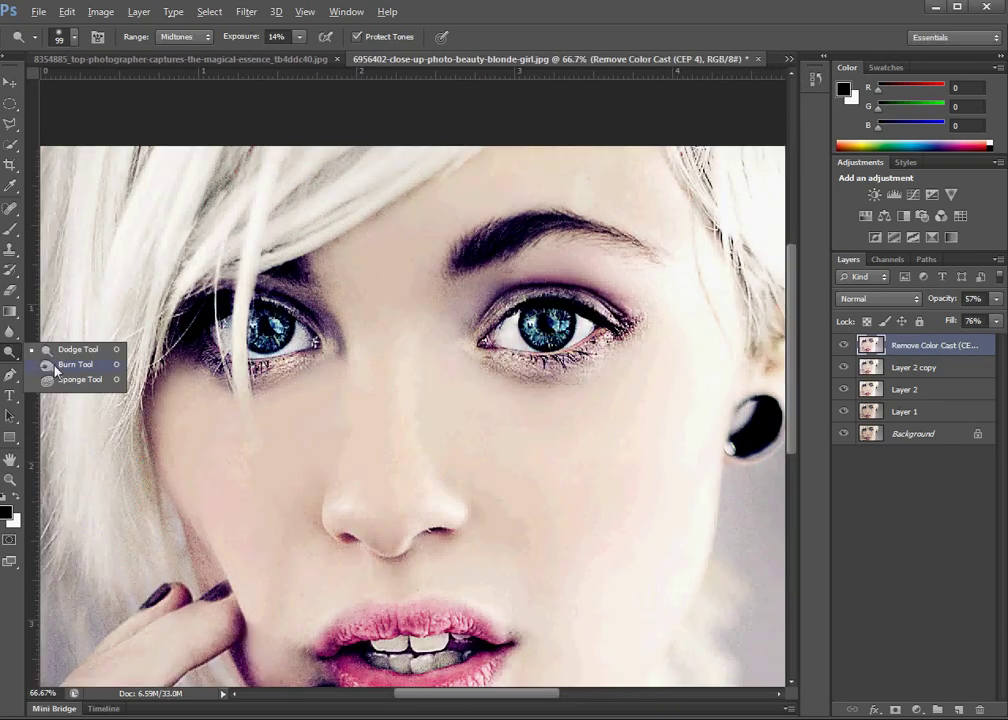
pyautogui.click(75, 380)
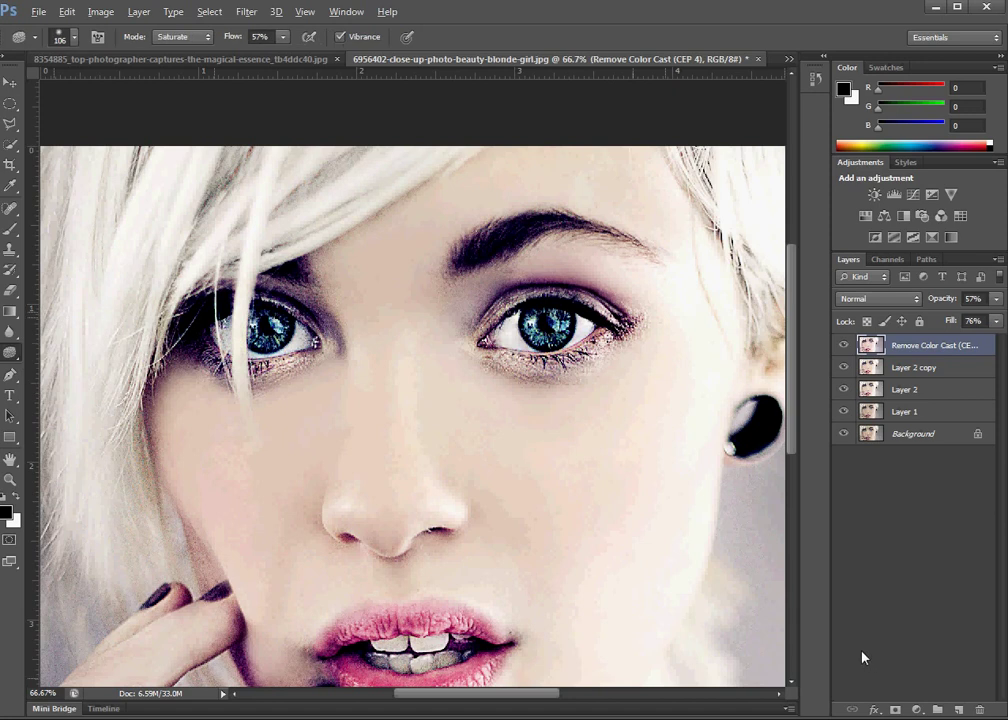
pyautogui.hotkey('ctrl', 'j')
pyautogui.rightClick(509, 435)
pyautogui.moveTo(583, 485); pyautogui.dragTo(600, 484)
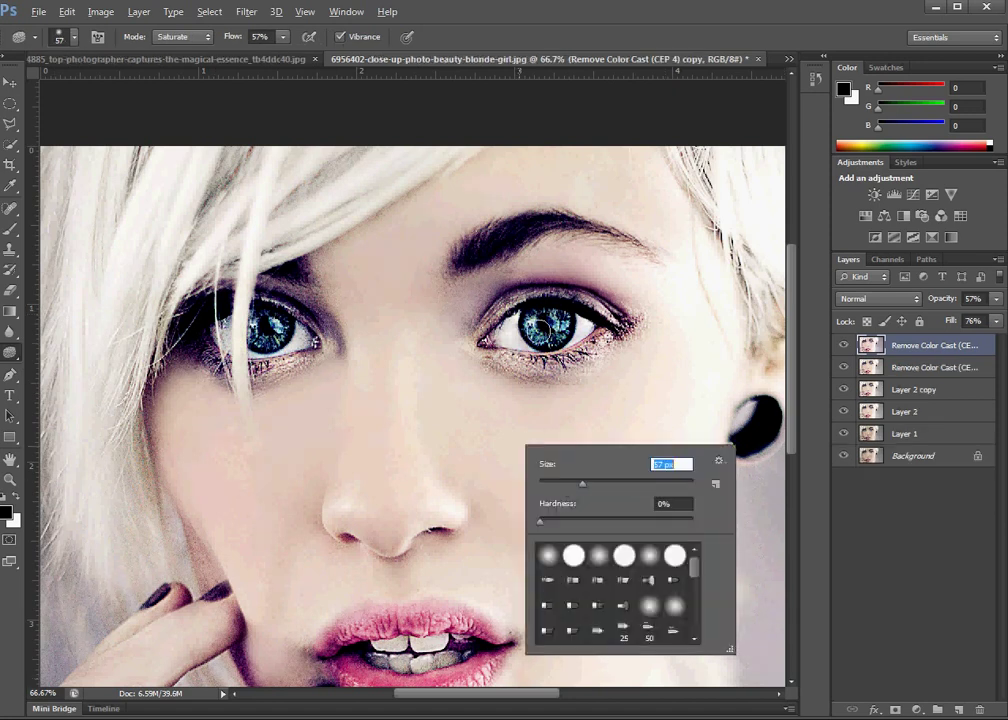
pyautogui.press('Return')
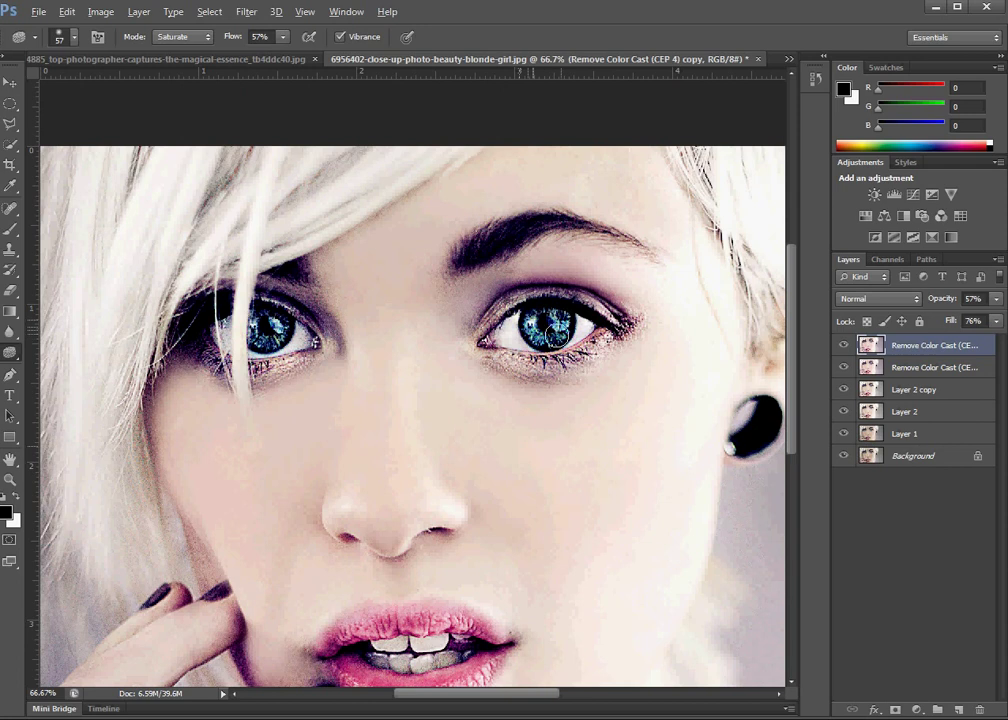
pyautogui.moveTo(267, 331); pyautogui.dragTo(273, 323)
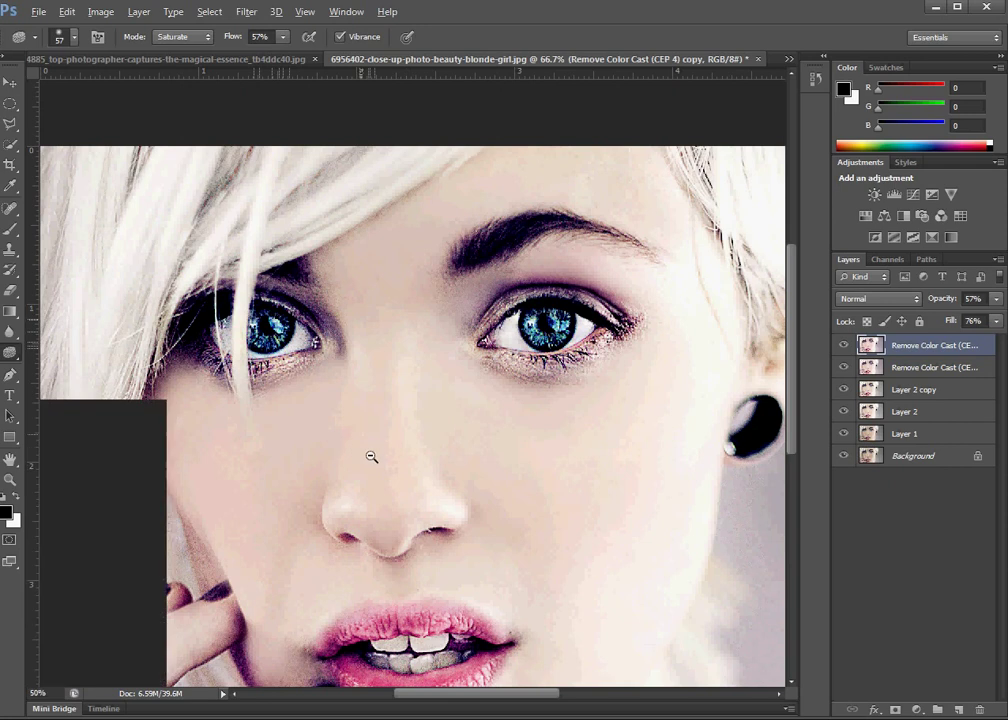
# - Enlarge the sponge brush to 185 px and relaunch Color Efex Pro 4
pyautogui.hotkey('ctrl', '-')
pyautogui.hotkey('ctrl', '-')
pyautogui.rightClick(414, 348)
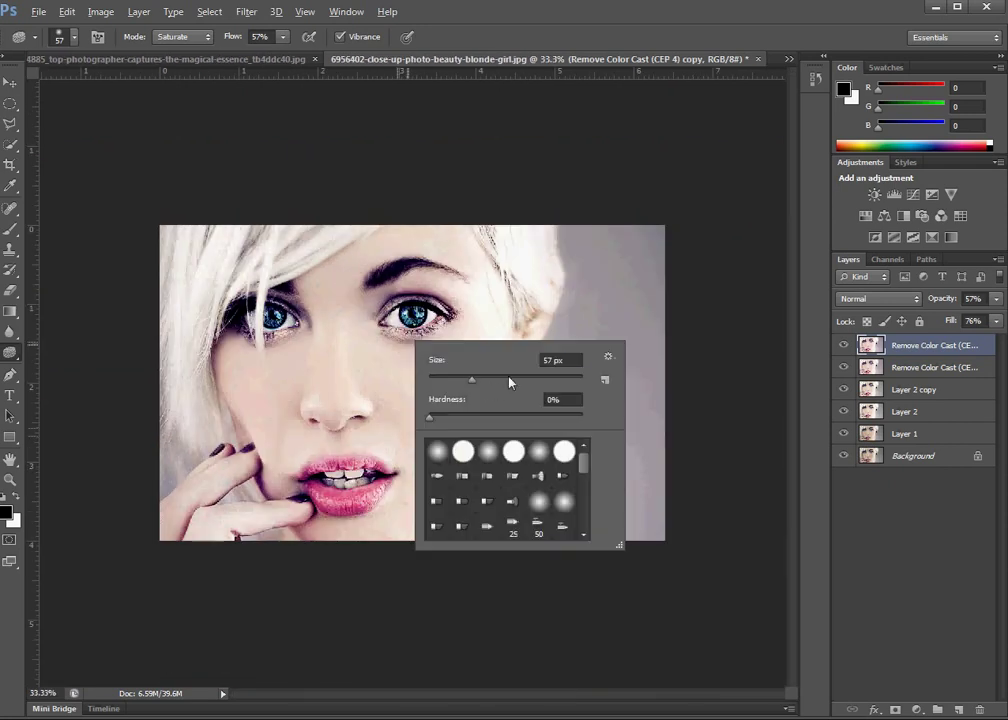
pyautogui.moveTo(508, 380); pyautogui.dragTo(519, 380)
pyautogui.press('Return')
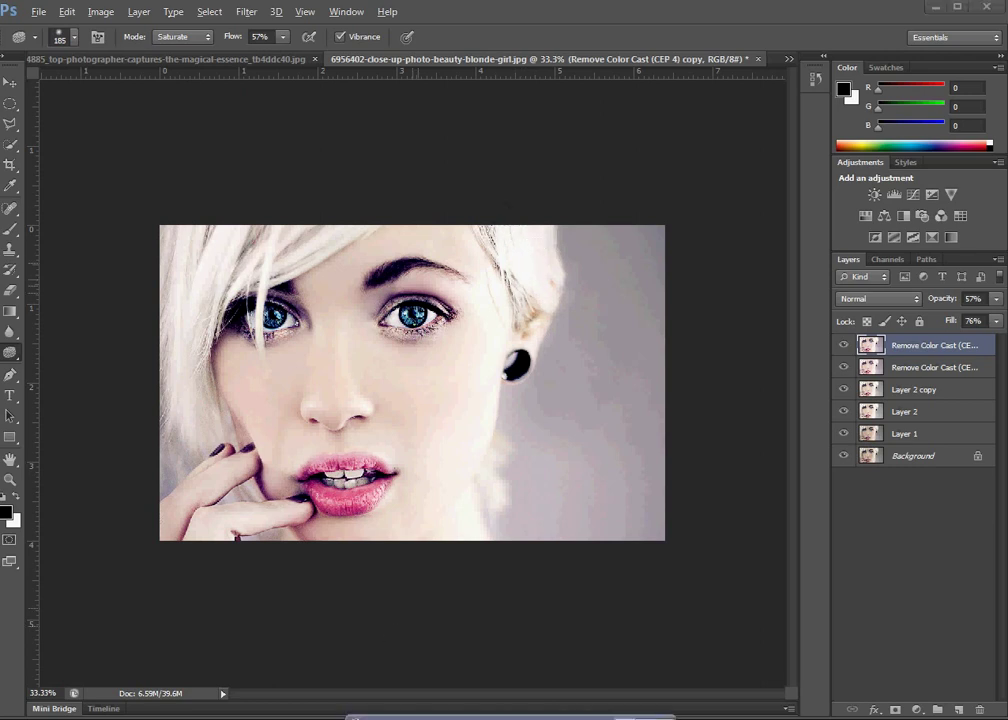
pyautogui.hotkey('ctrl', 'f')
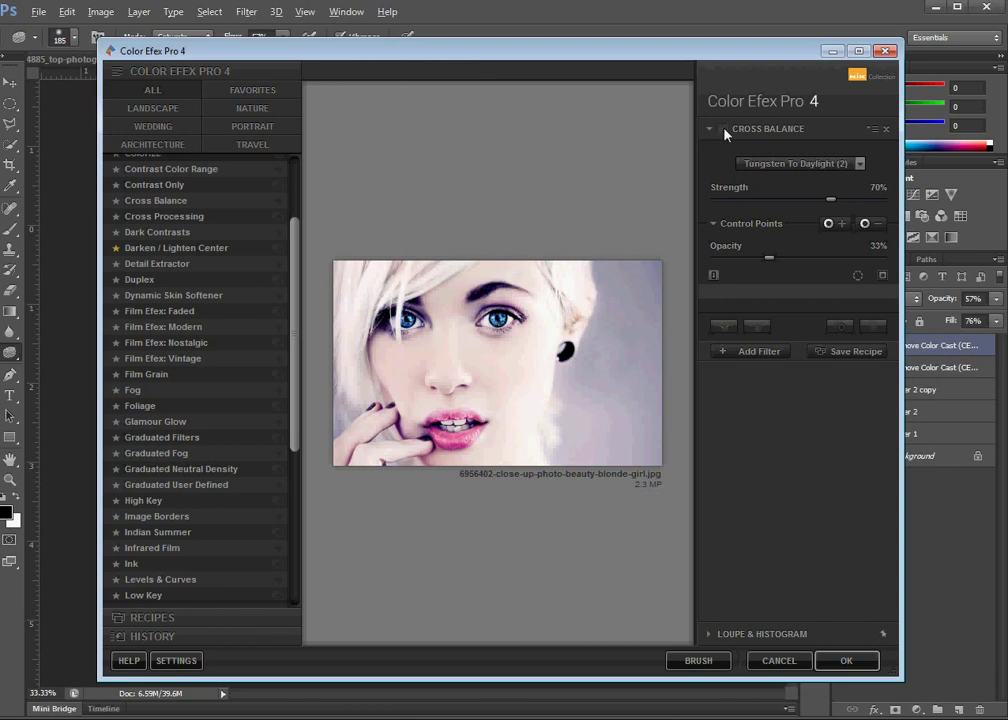
# - Apply Cross Balance at 21% control-point opacity, then compare against the original in History
pyautogui.moveTo(769, 258); pyautogui.dragTo(753, 260)
pyautogui.click(830, 660)
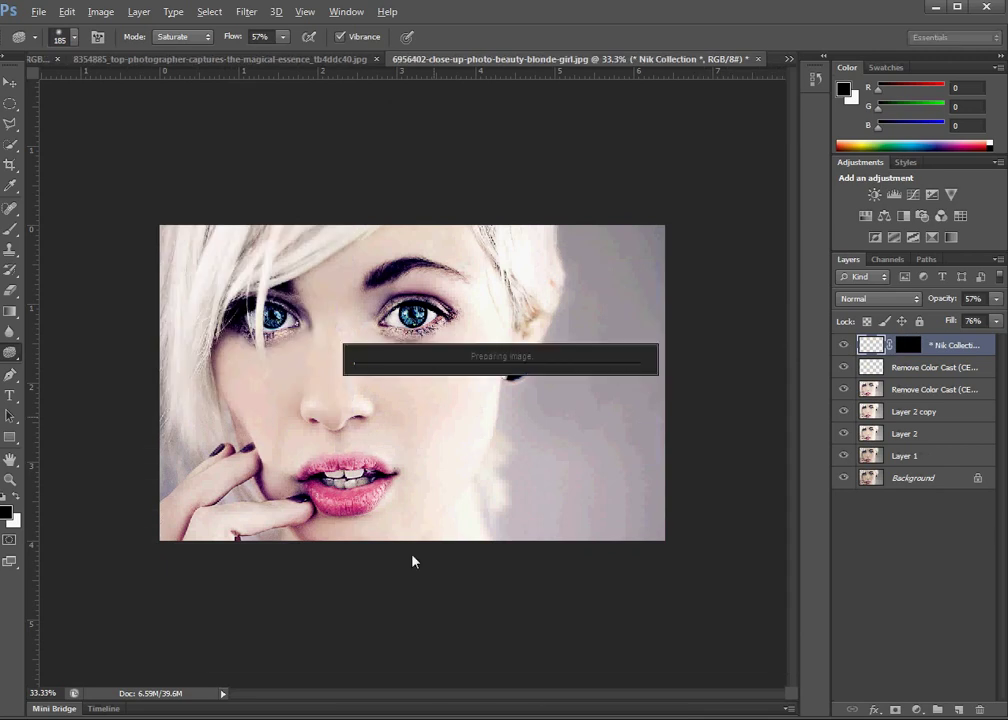
pyautogui.click(816, 78)
pyautogui.scroll(2, 736, 104)
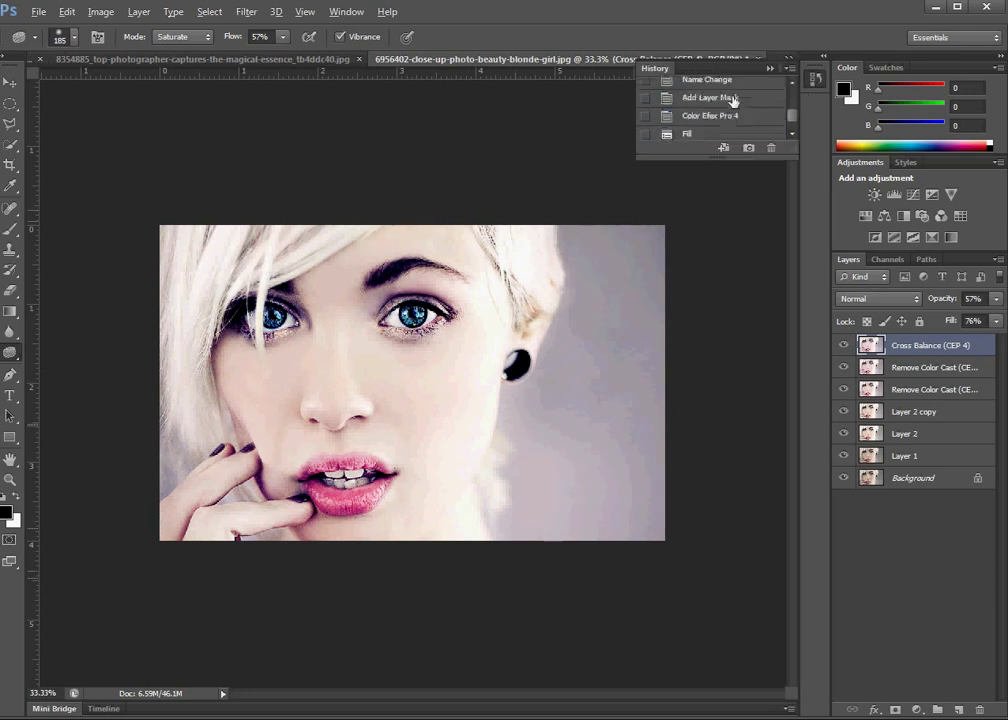
pyautogui.scroll(2, 735, 104)
pyautogui.scroll(2, 734, 102)
pyautogui.click(731, 86)
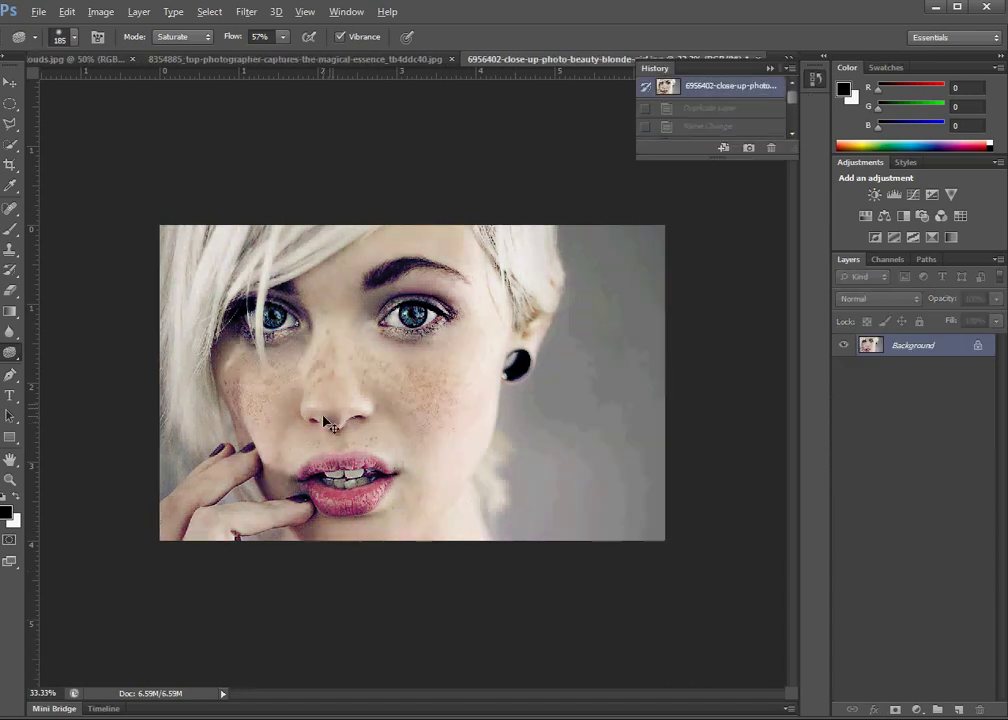
pyautogui.hotkey('ctrl', 'z')
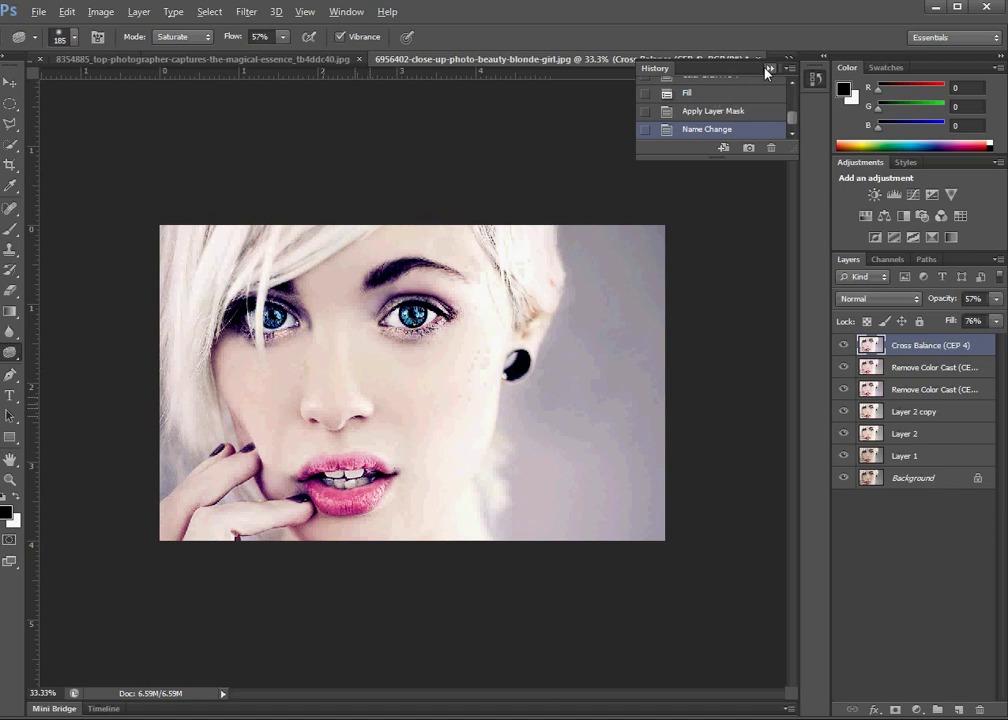
pyautogui.hotkey('ctrl', 'z')
pyautogui.hotkey('ctrl', 'z')
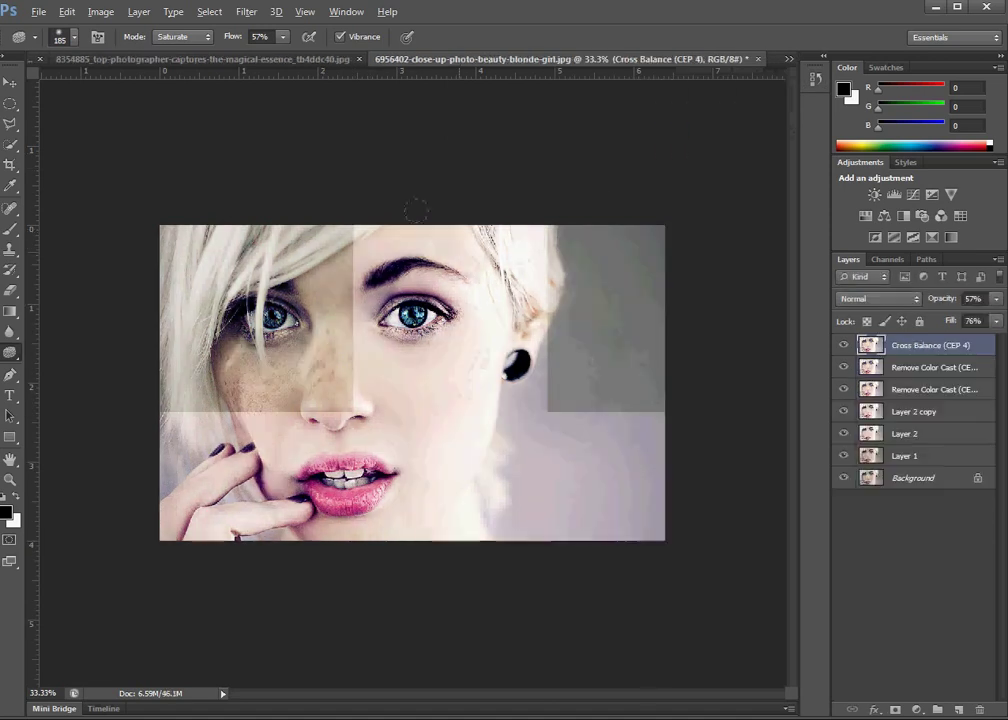
# - Run Unsharp Mask (33%, 15.4 px radius, threshold 3) on the Cross Balance layer and inspect the face
pyautogui.keyDown('alt'); pyautogui.click(410, 368); pyautogui.keyUp('alt')
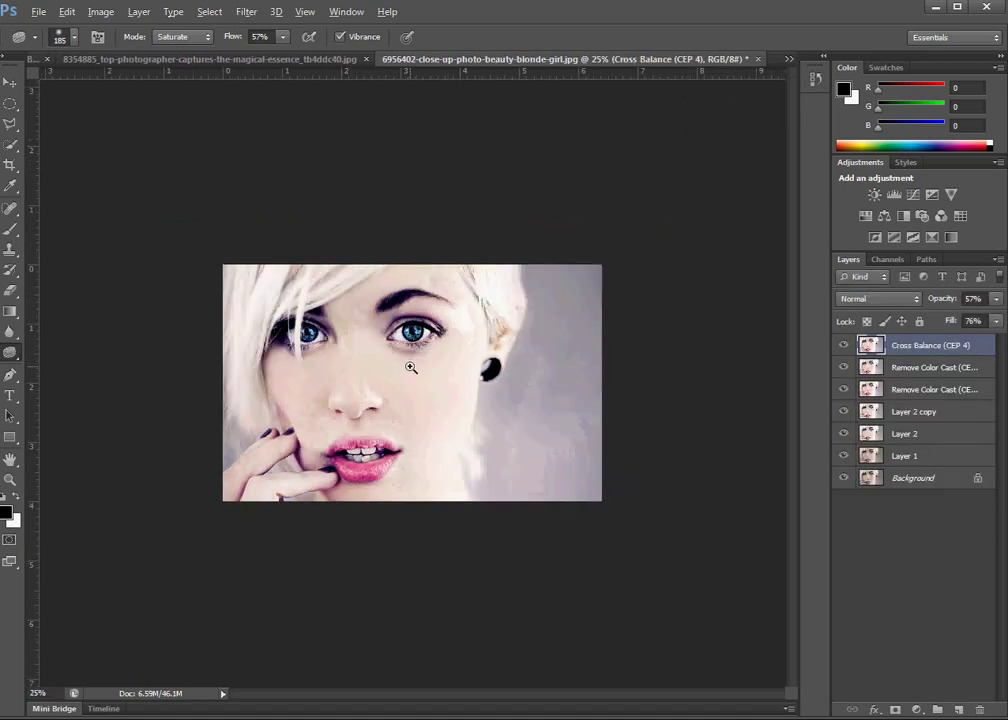
pyautogui.click(246, 11)
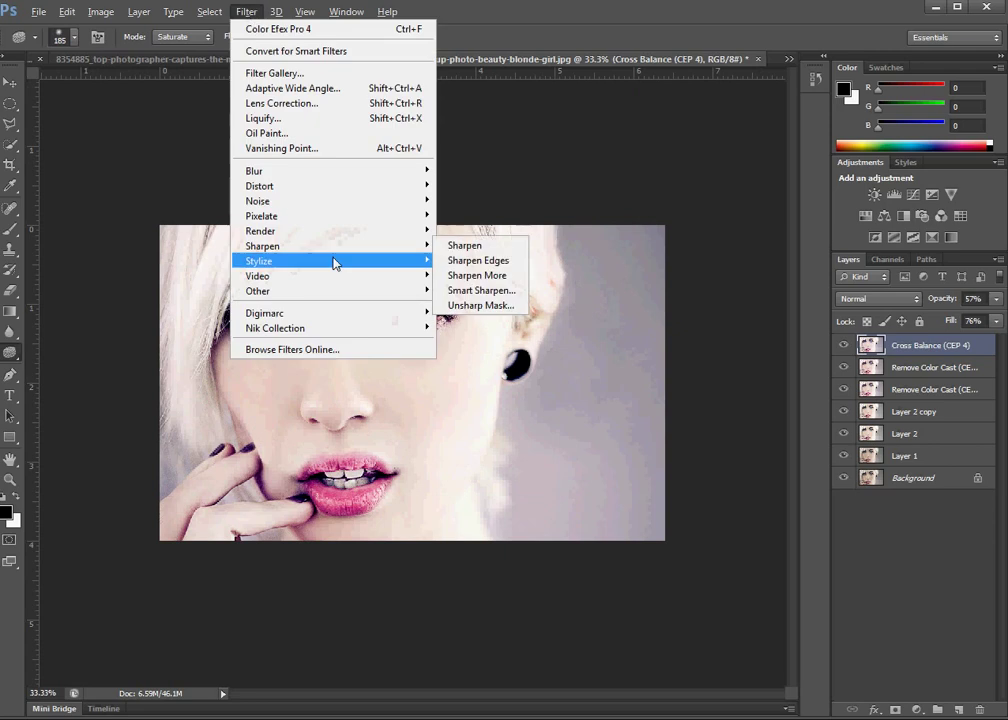
pyautogui.click(468, 305)
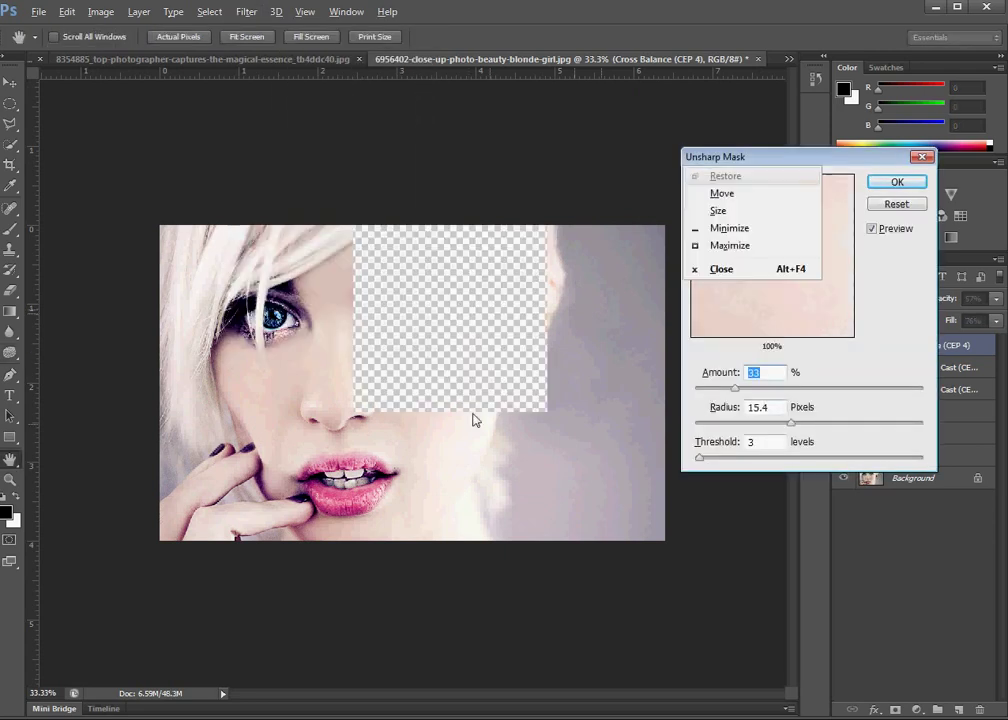
pyautogui.keyDown('alt'); pyautogui.click(472, 418); pyautogui.keyUp('alt')
pyautogui.keyDown('ctrl'); pyautogui.click(477, 405); pyautogui.keyUp('ctrl')
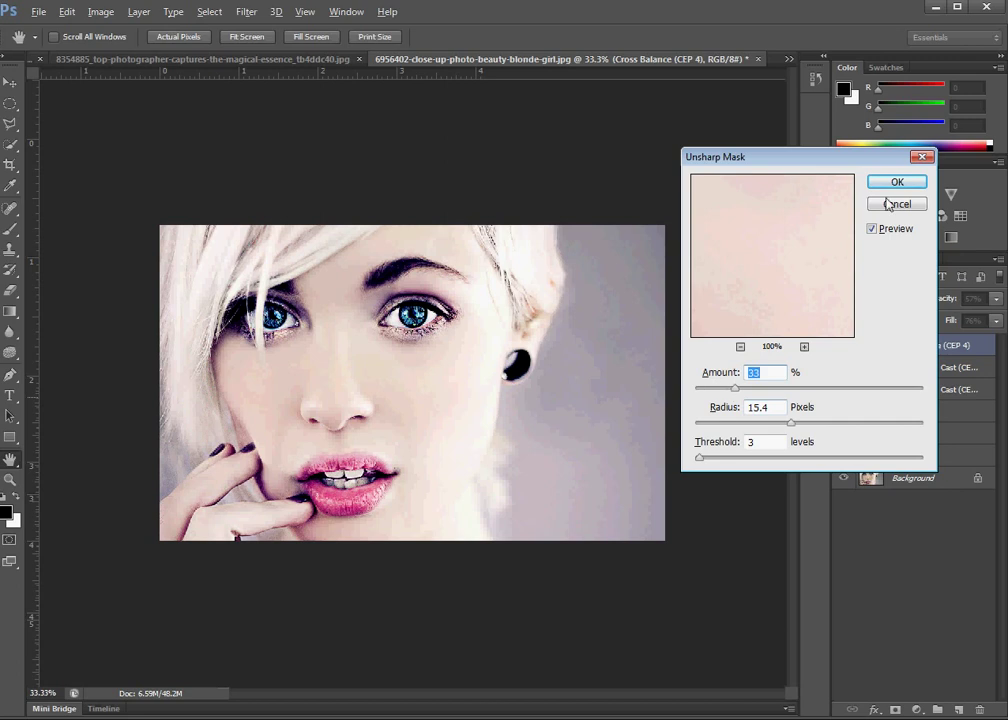
pyautogui.click(897, 183)
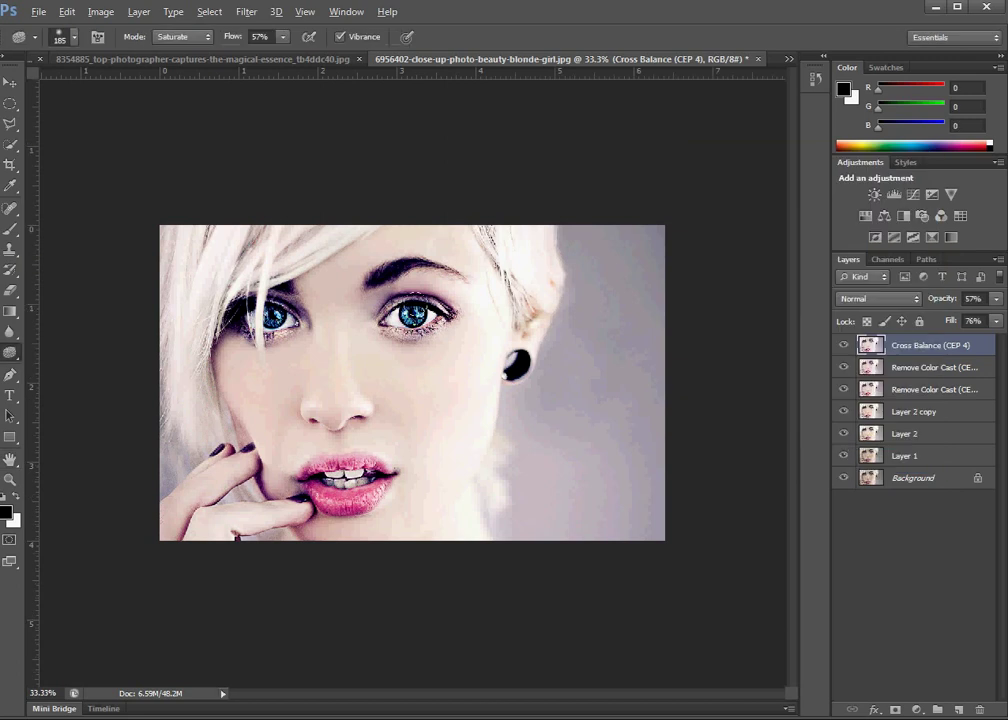
pyautogui.click(316, 427)
pyautogui.click(340, 415)
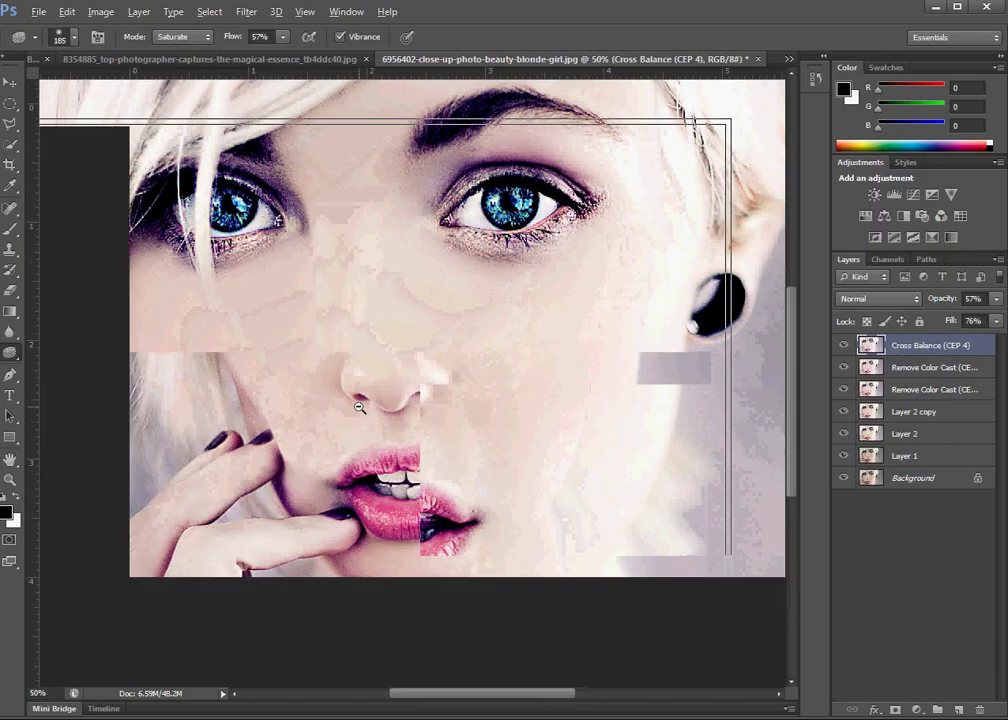
pyautogui.keyDown('alt'); pyautogui.click(359, 407); pyautogui.keyUp('alt')
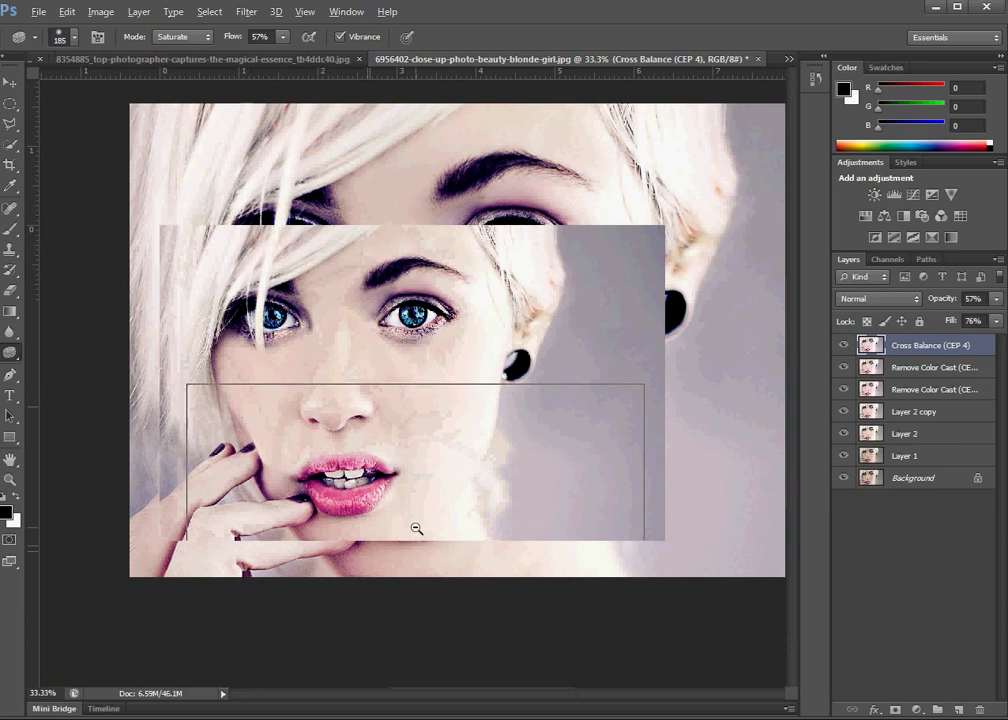